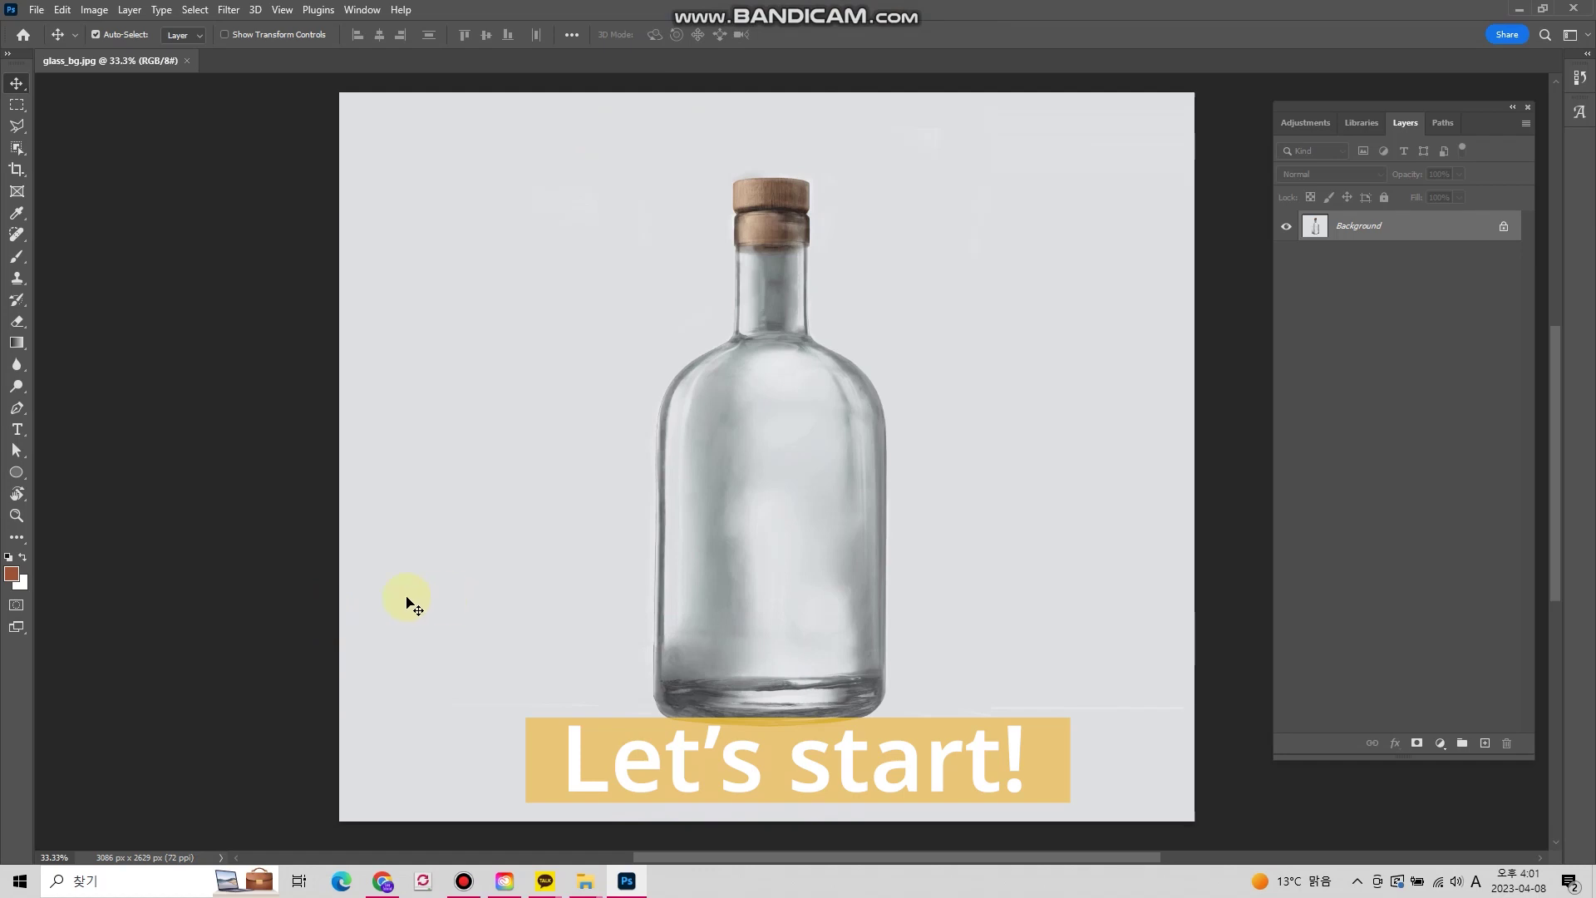
Step: Zoom in to 300% on the bottle's lower-left edge
{"action": "left_click", "coordinate": [17, 515]}
{"action": "left_click", "coordinate": [671, 640]}
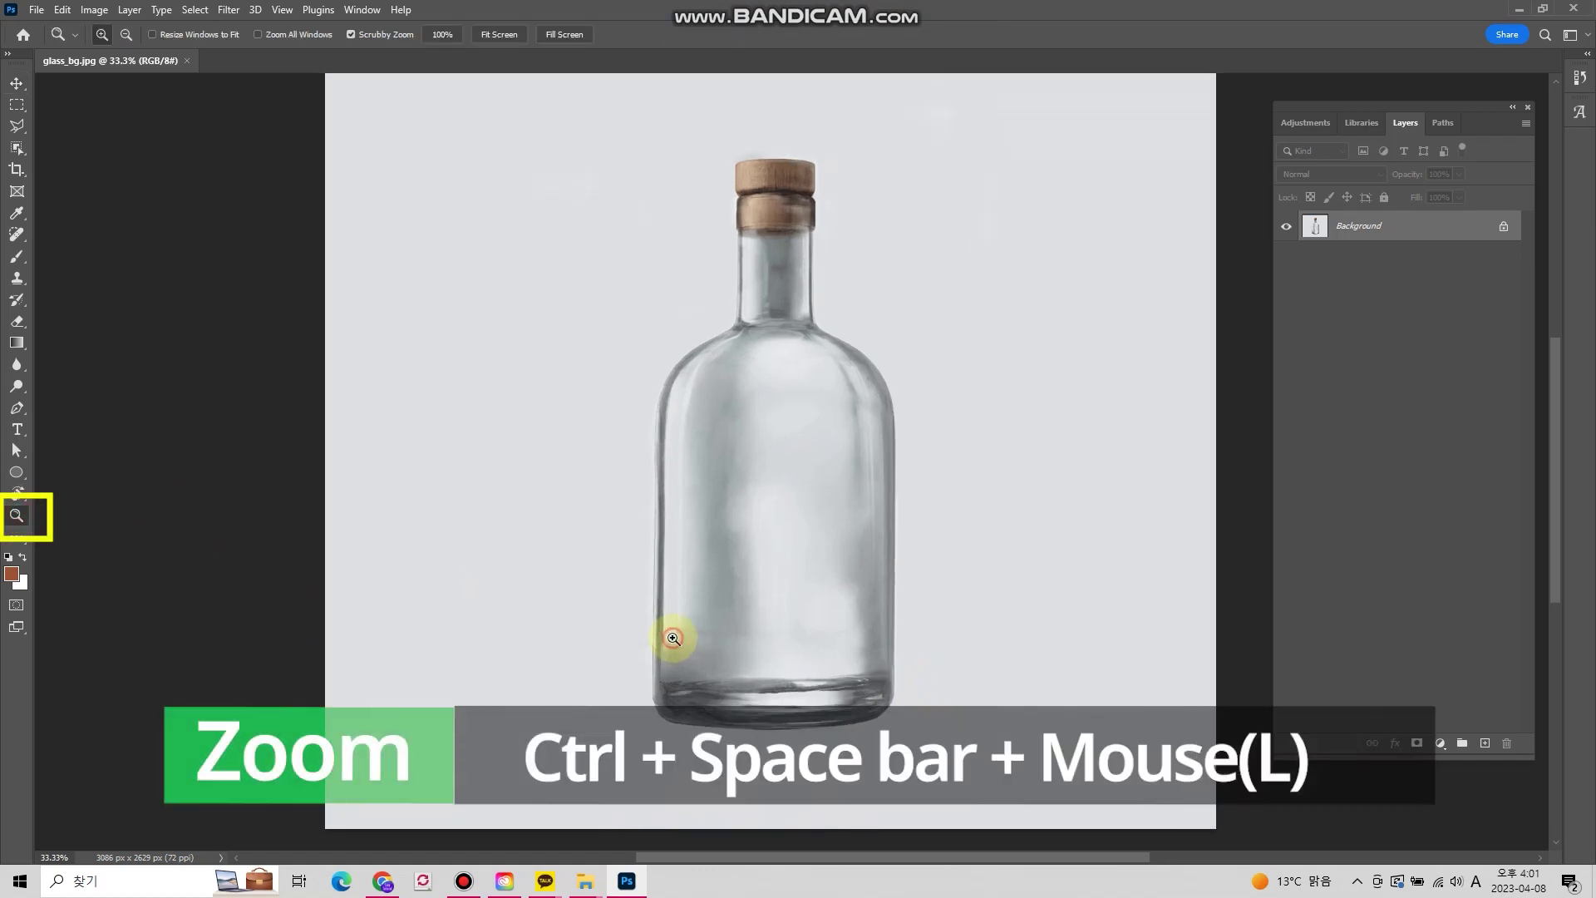
{"action": "left_click", "coordinate": [653, 540]}
{"action": "left_click", "coordinate": [648, 536]}
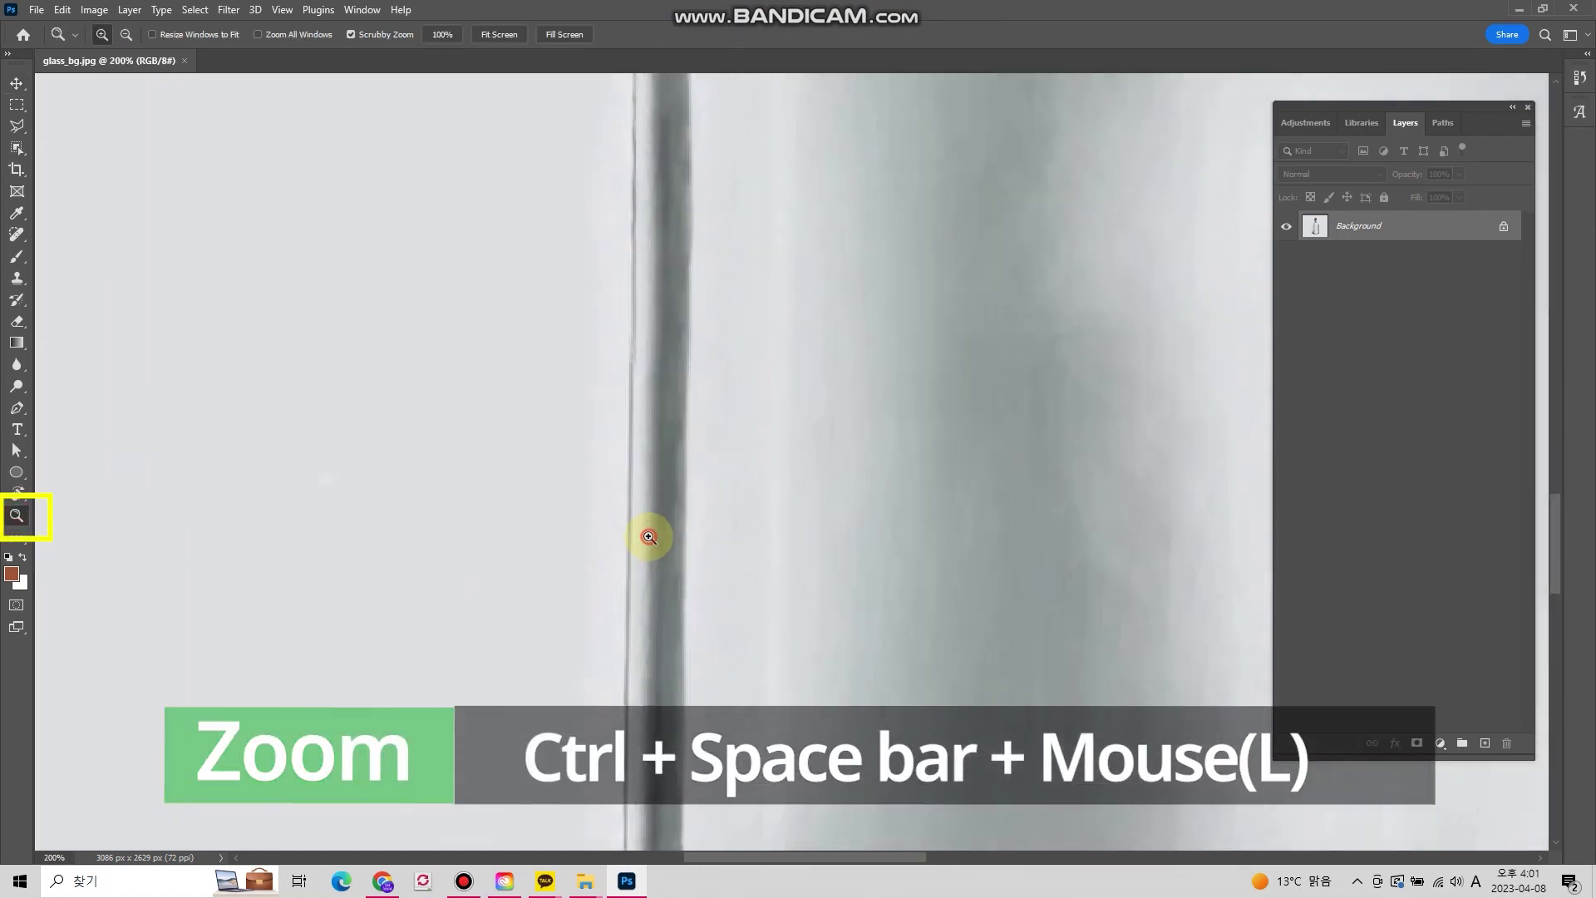
Step: Place Pen anchors down the bottle's left edge and into its rounded bottom corner
{"action": "left_click", "coordinate": [18, 409]}
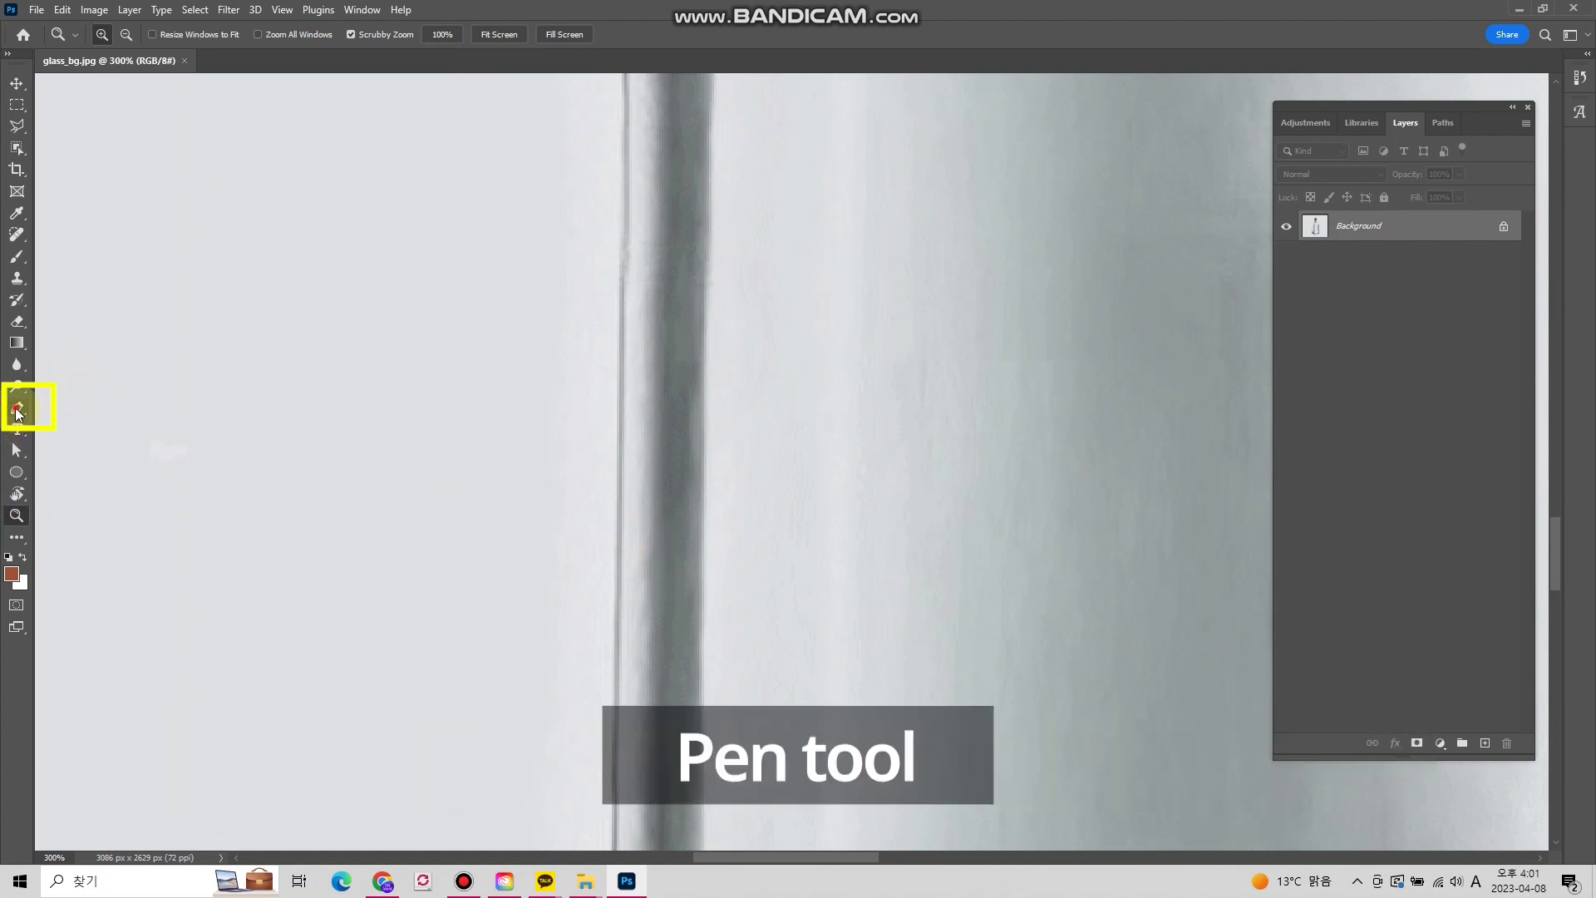
{"action": "left_click", "coordinate": [620, 437]}
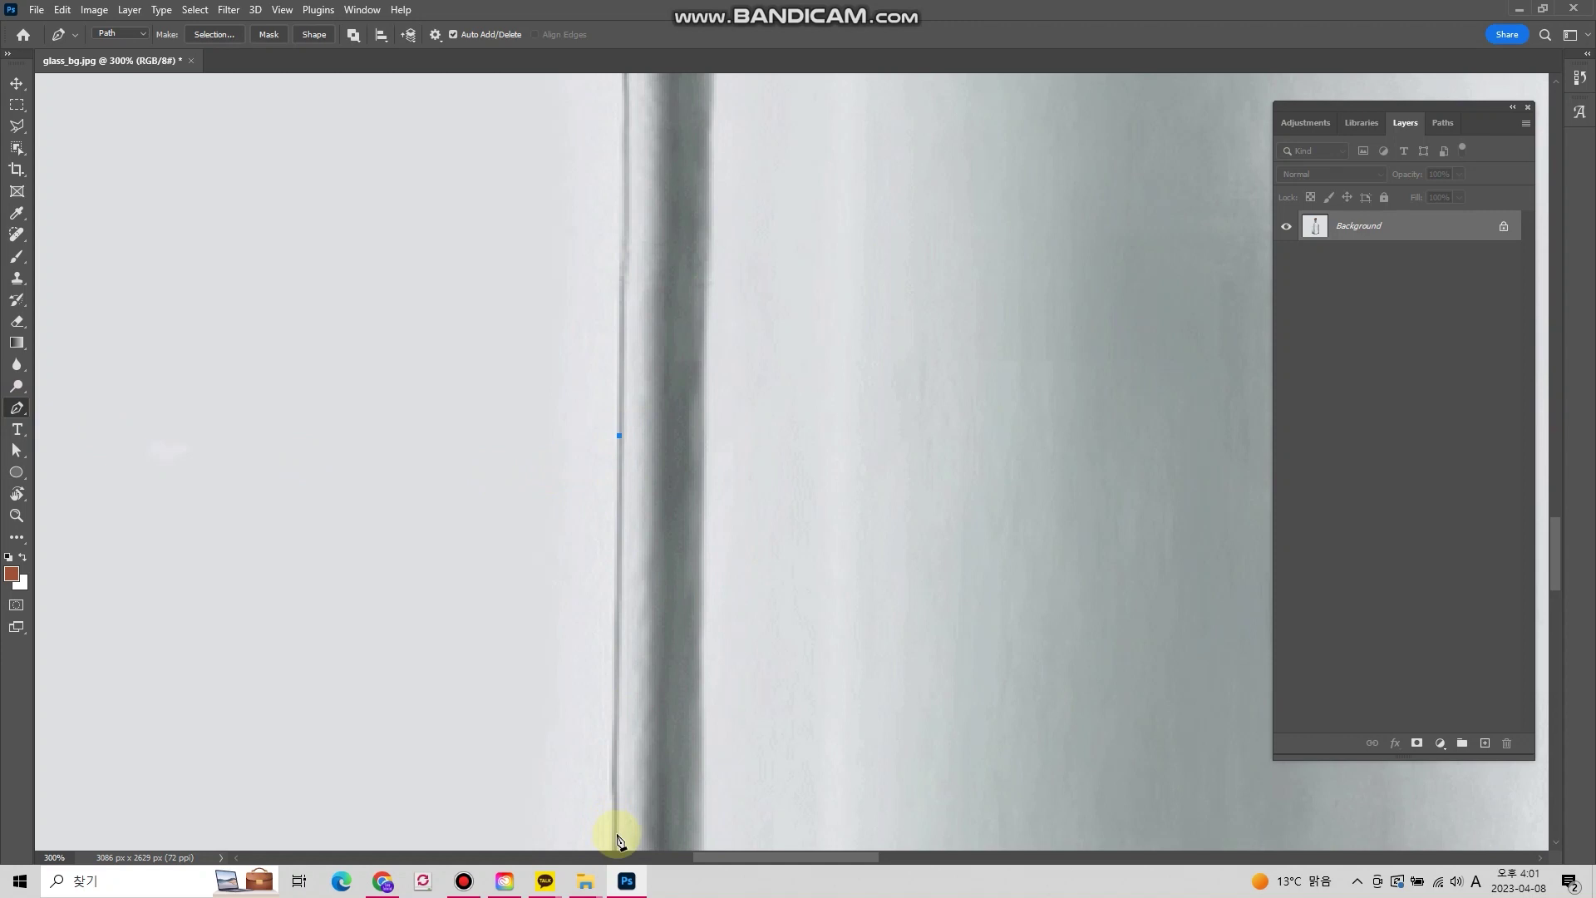
{"action": "left_click_drag", "start_coordinate": [626, 697], "coordinate": [686, 284]}
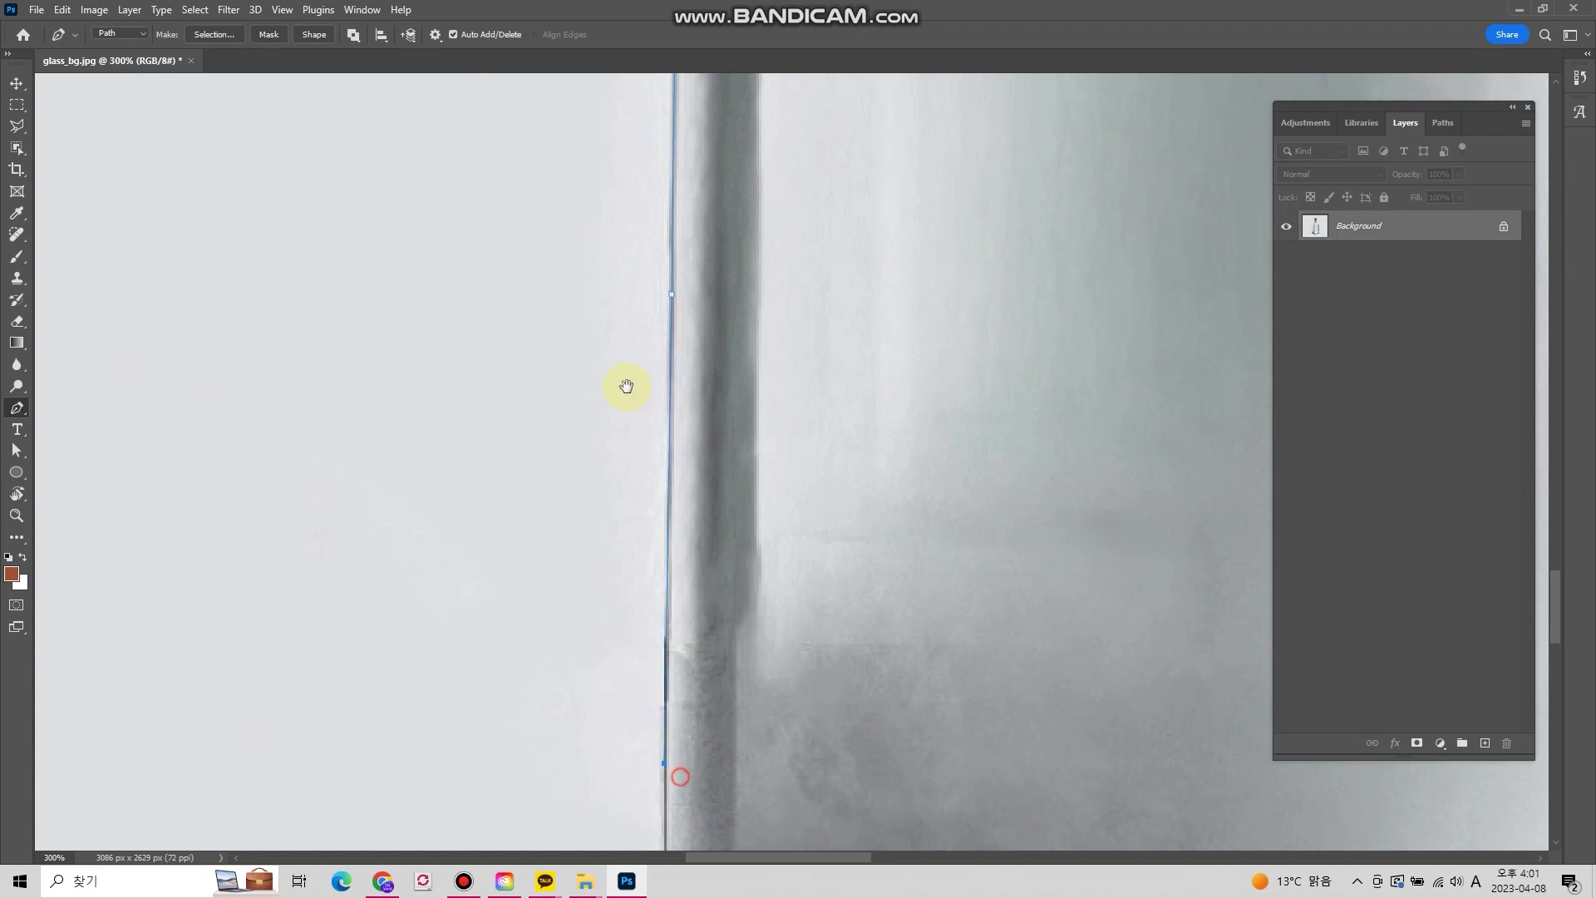
{"action": "left_click_drag", "start_coordinate": [626, 384], "coordinate": [566, 260]}
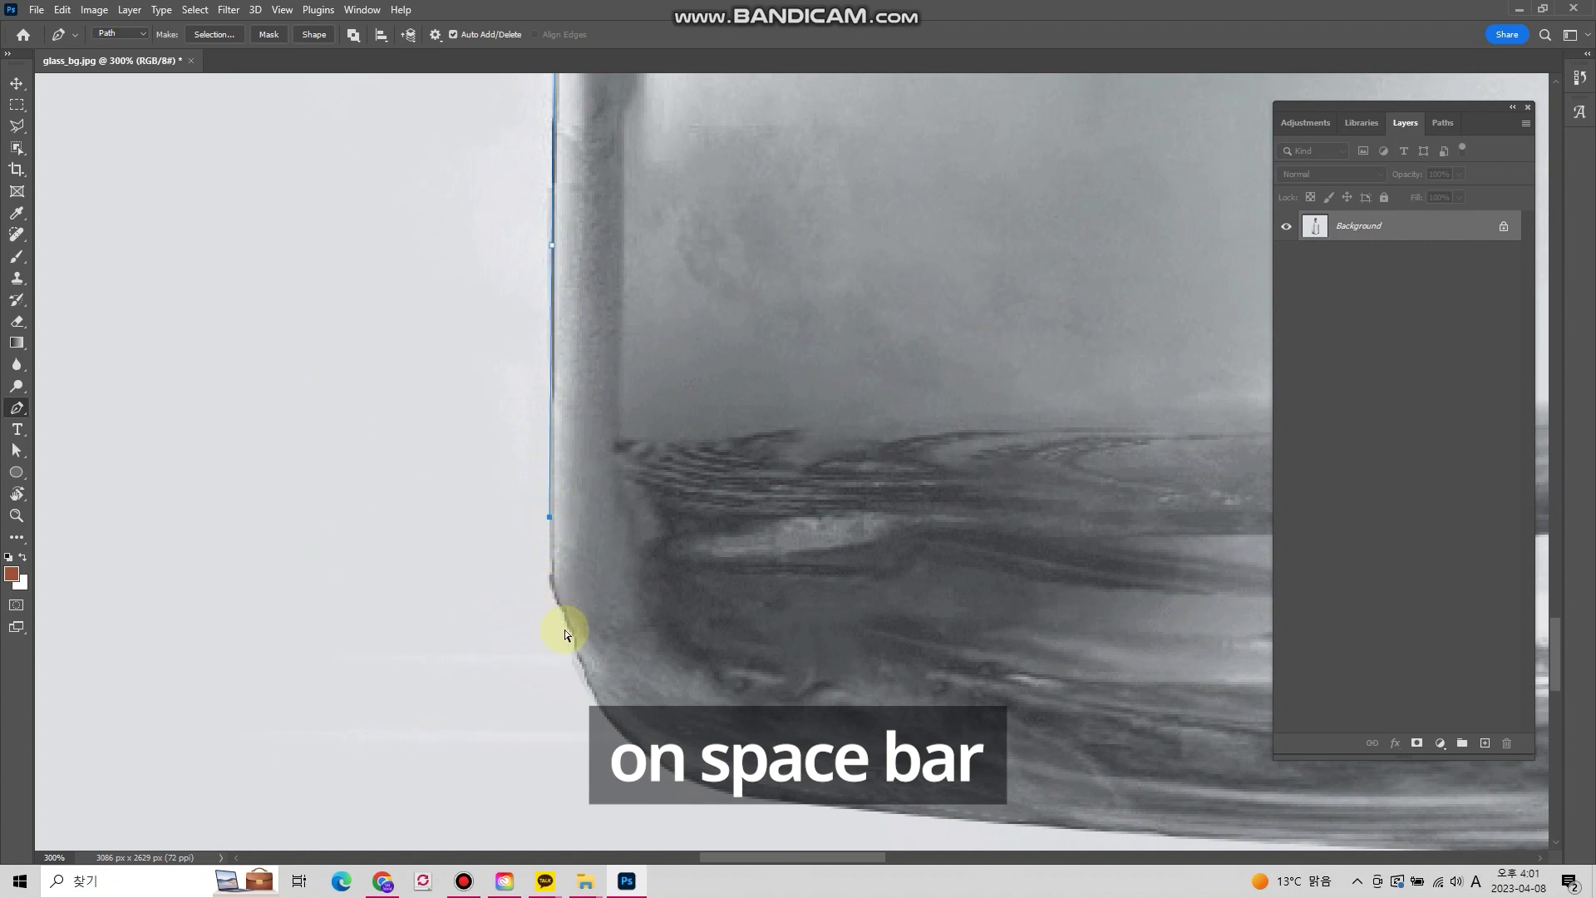
{"action": "left_click", "coordinate": [562, 609], "text": "ctrl"}
{"action": "left_click", "coordinate": [545, 547], "text": "ctrl"}
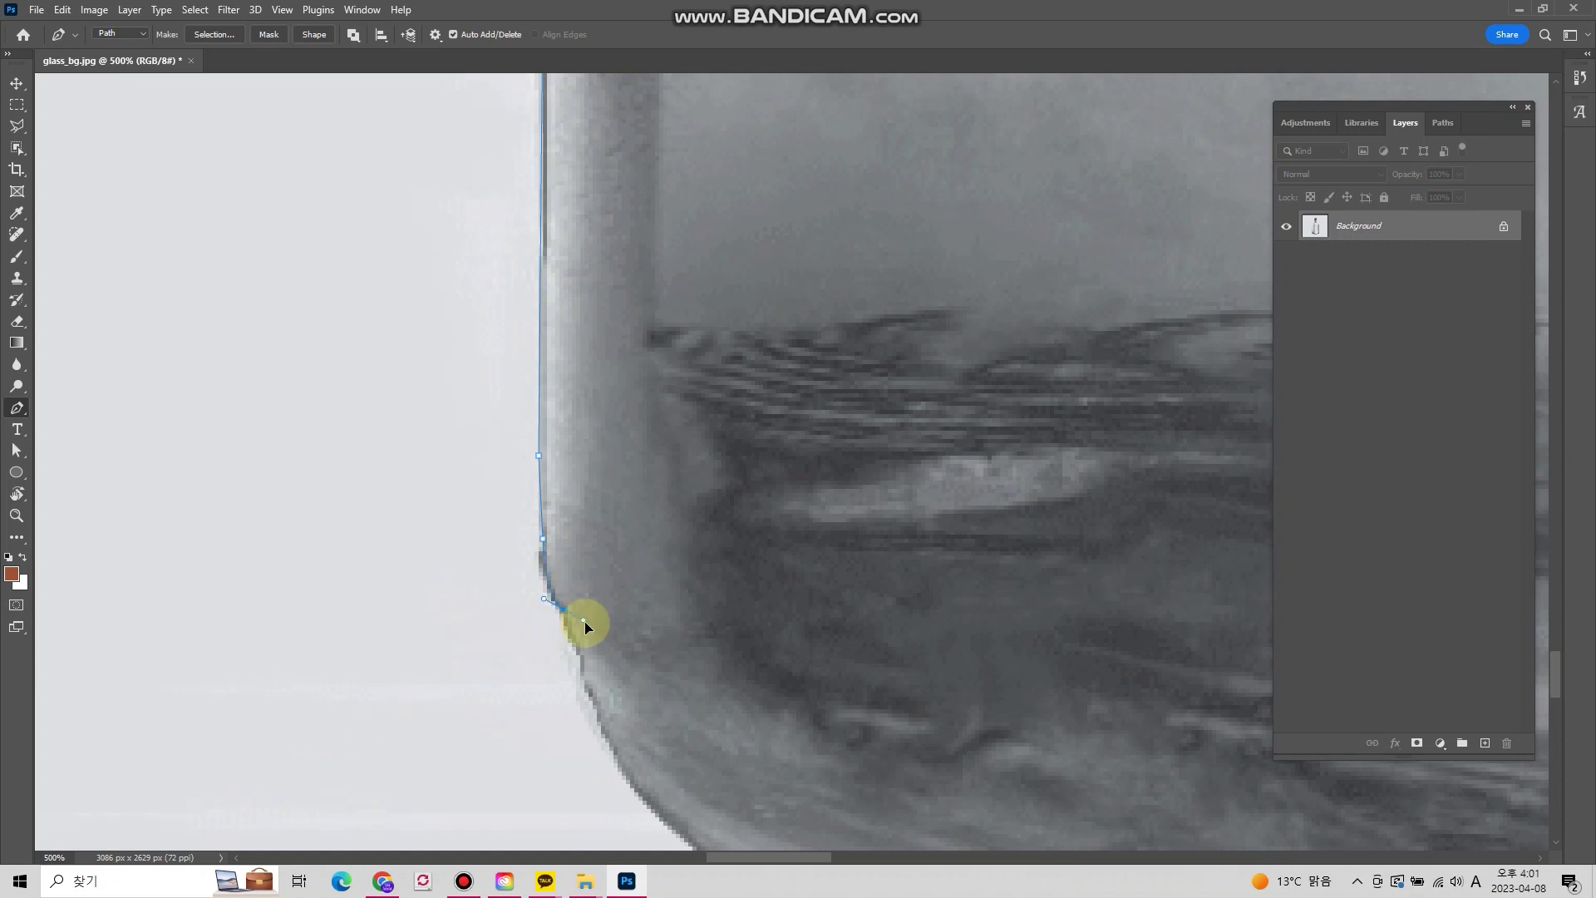
{"action": "left_click", "coordinate": [563, 609], "text": "alt"}
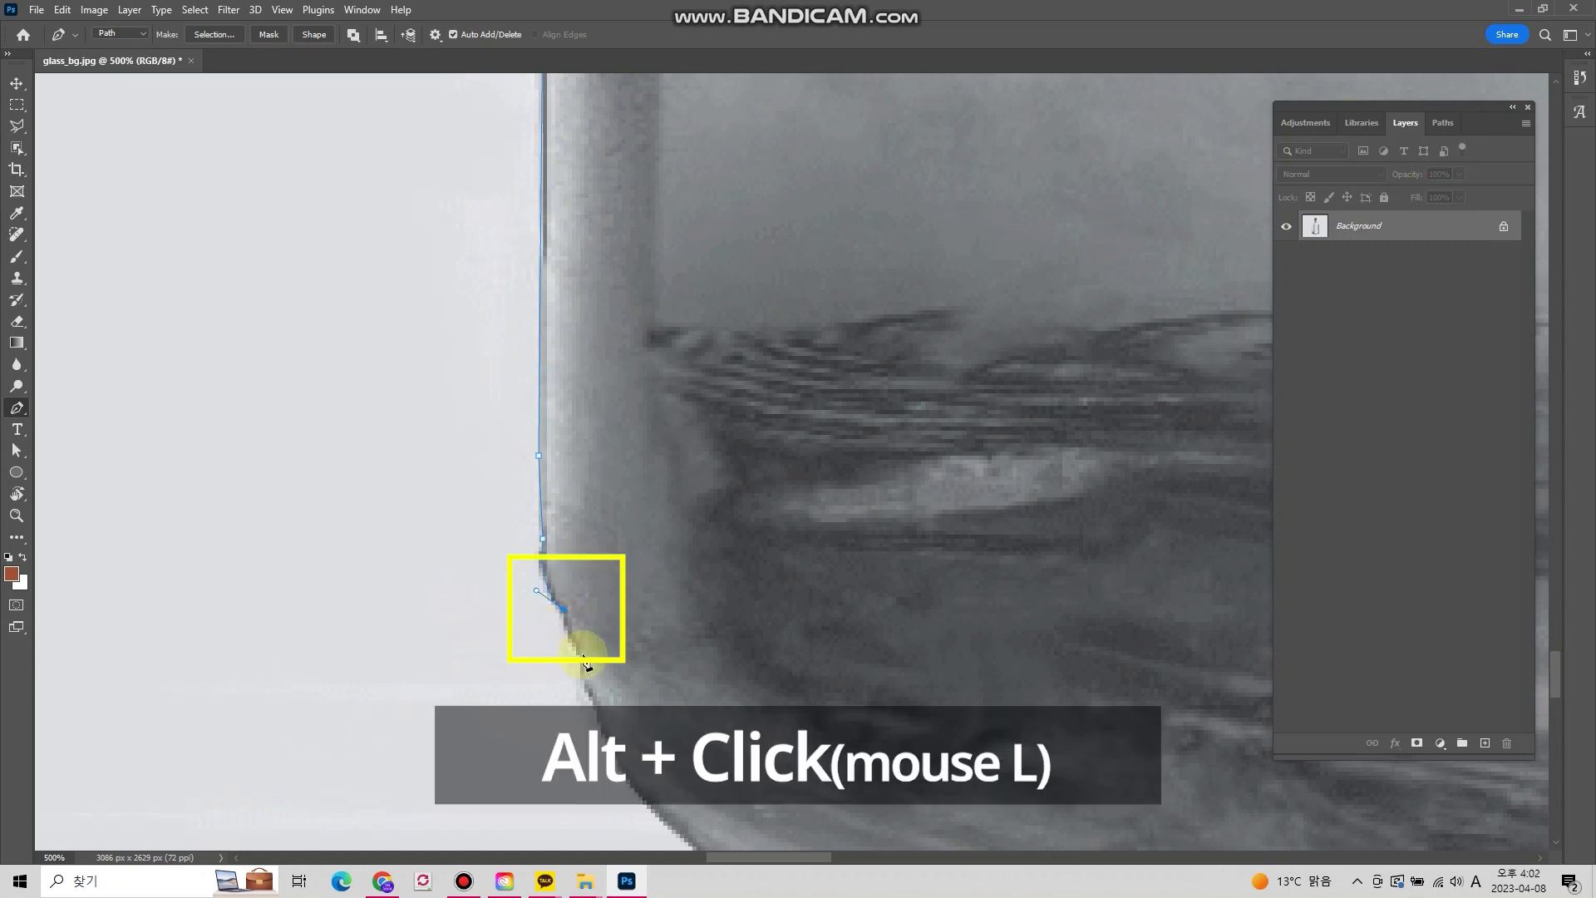
{"action": "left_click", "coordinate": [579, 655], "text": "alt"}
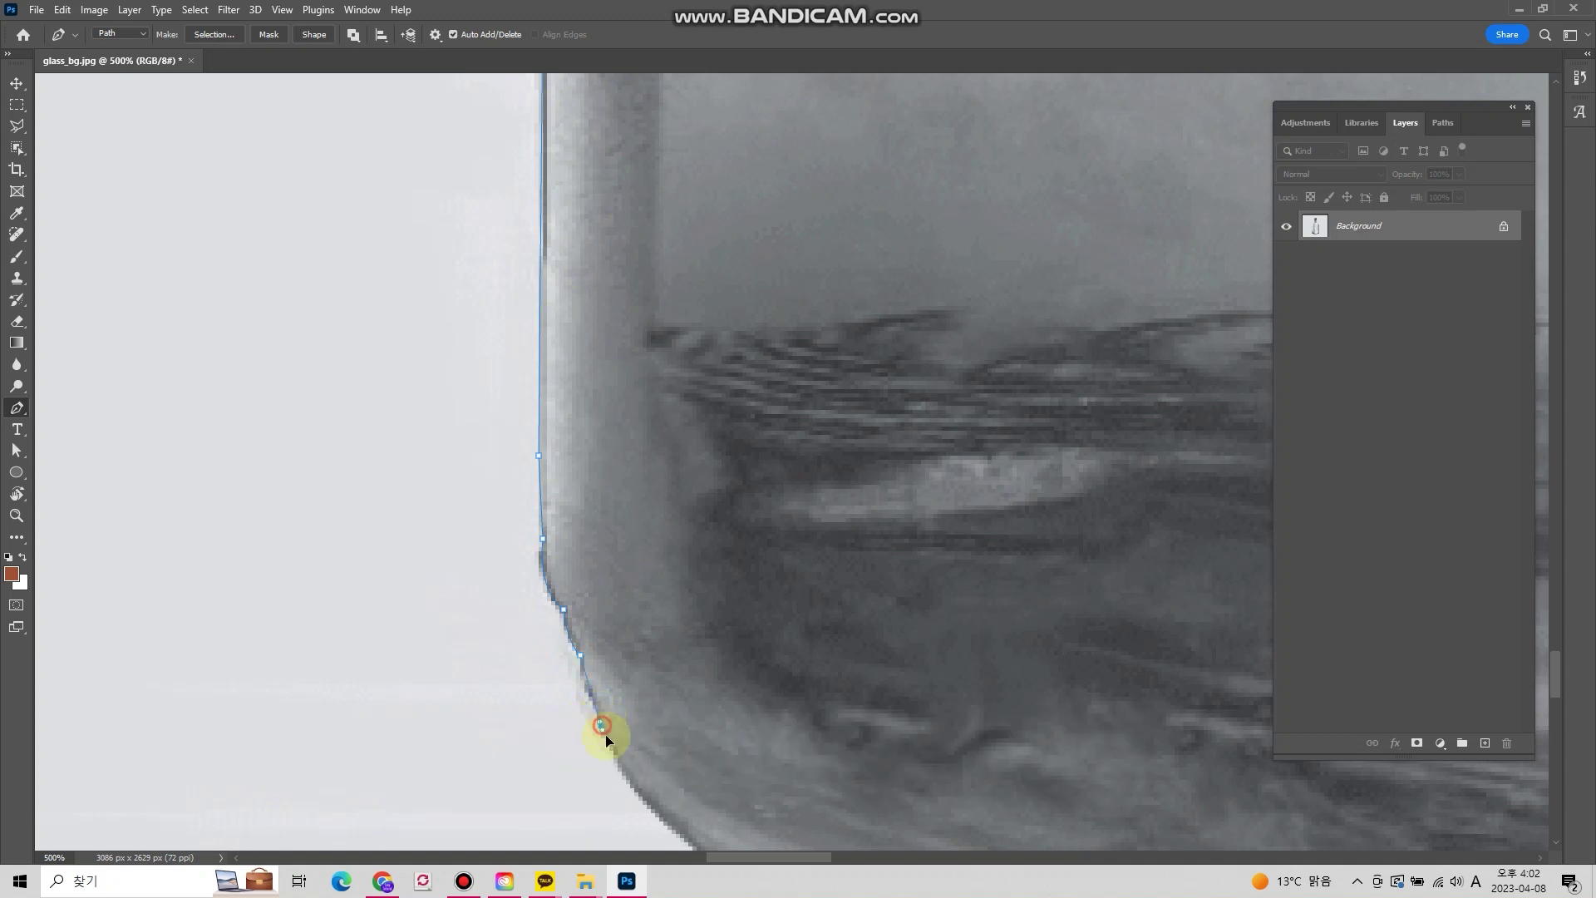
{"action": "left_click", "coordinate": [625, 783]}
Step: Add curved anchors along the first stretch of the bottom edge, breaking their outgoing handles
{"action": "left_click_drag", "start_coordinate": [777, 677], "coordinate": [607, 306]}
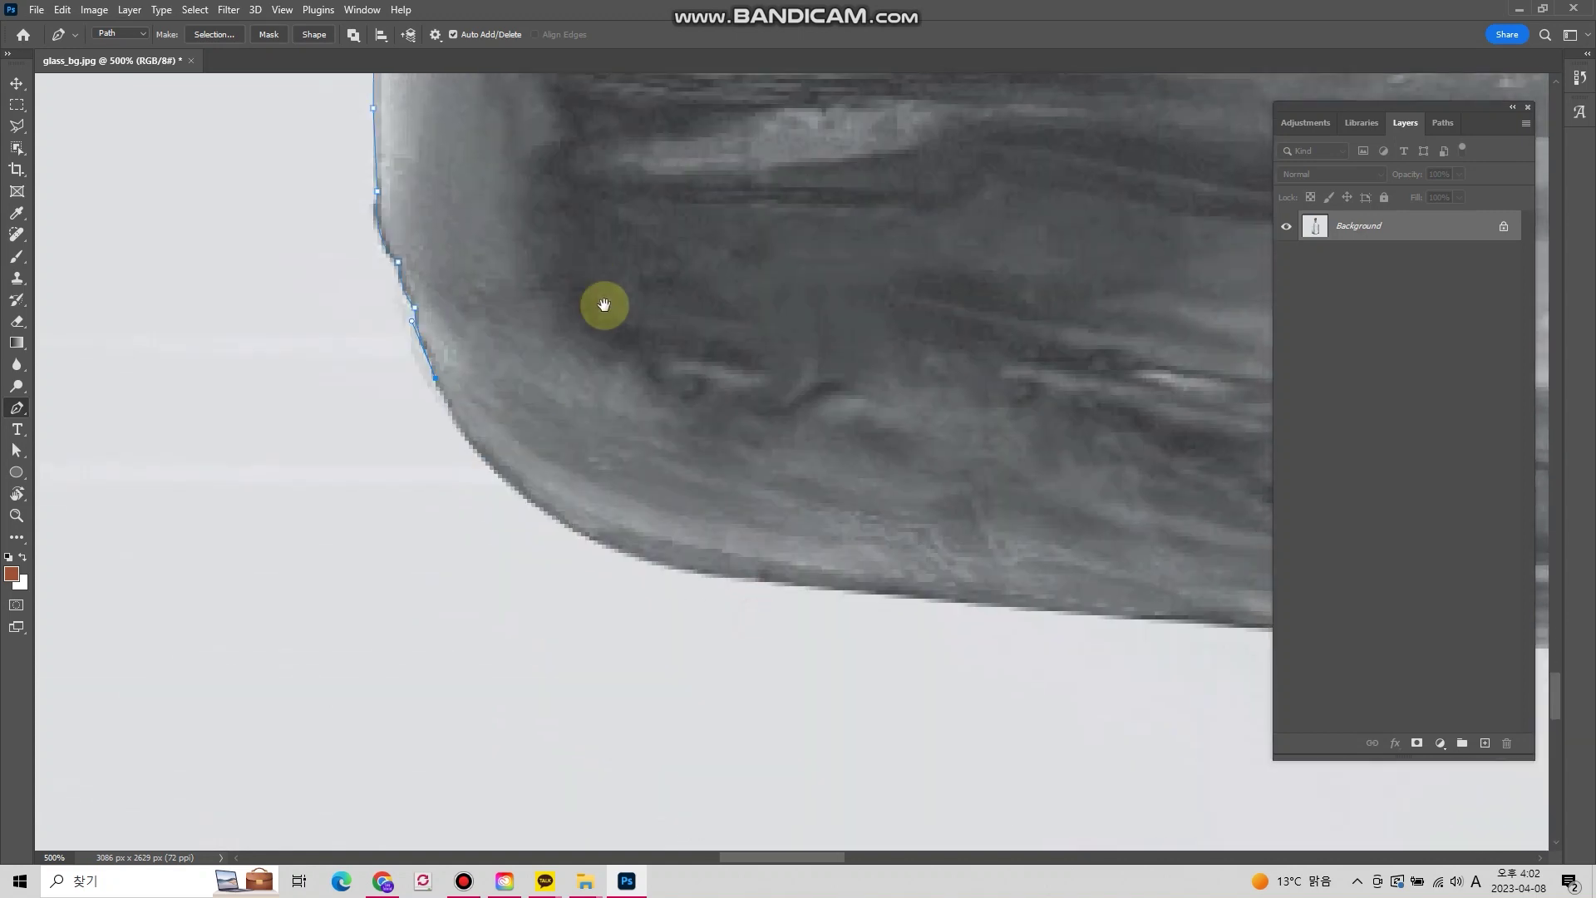
{"action": "mouse_move", "coordinate": [686, 572]}
{"action": "left_mouse_down"}
{"action": "mouse_move", "coordinate": [916, 638]}
{"action": "mouse_move", "coordinate": [904, 629]}
{"action": "left_mouse_up"}
{"action": "left_click", "coordinate": [687, 571], "text": "alt"}
{"action": "mouse_move", "coordinate": [1084, 611]}
{"action": "left_mouse_down"}
{"action": "mouse_move", "coordinate": [1138, 619]}
{"action": "mouse_move", "coordinate": [407, 600]}
{"action": "left_mouse_up"}
{"action": "left_click_drag", "start_coordinate": [1233, 662], "coordinate": [1486, 662]}
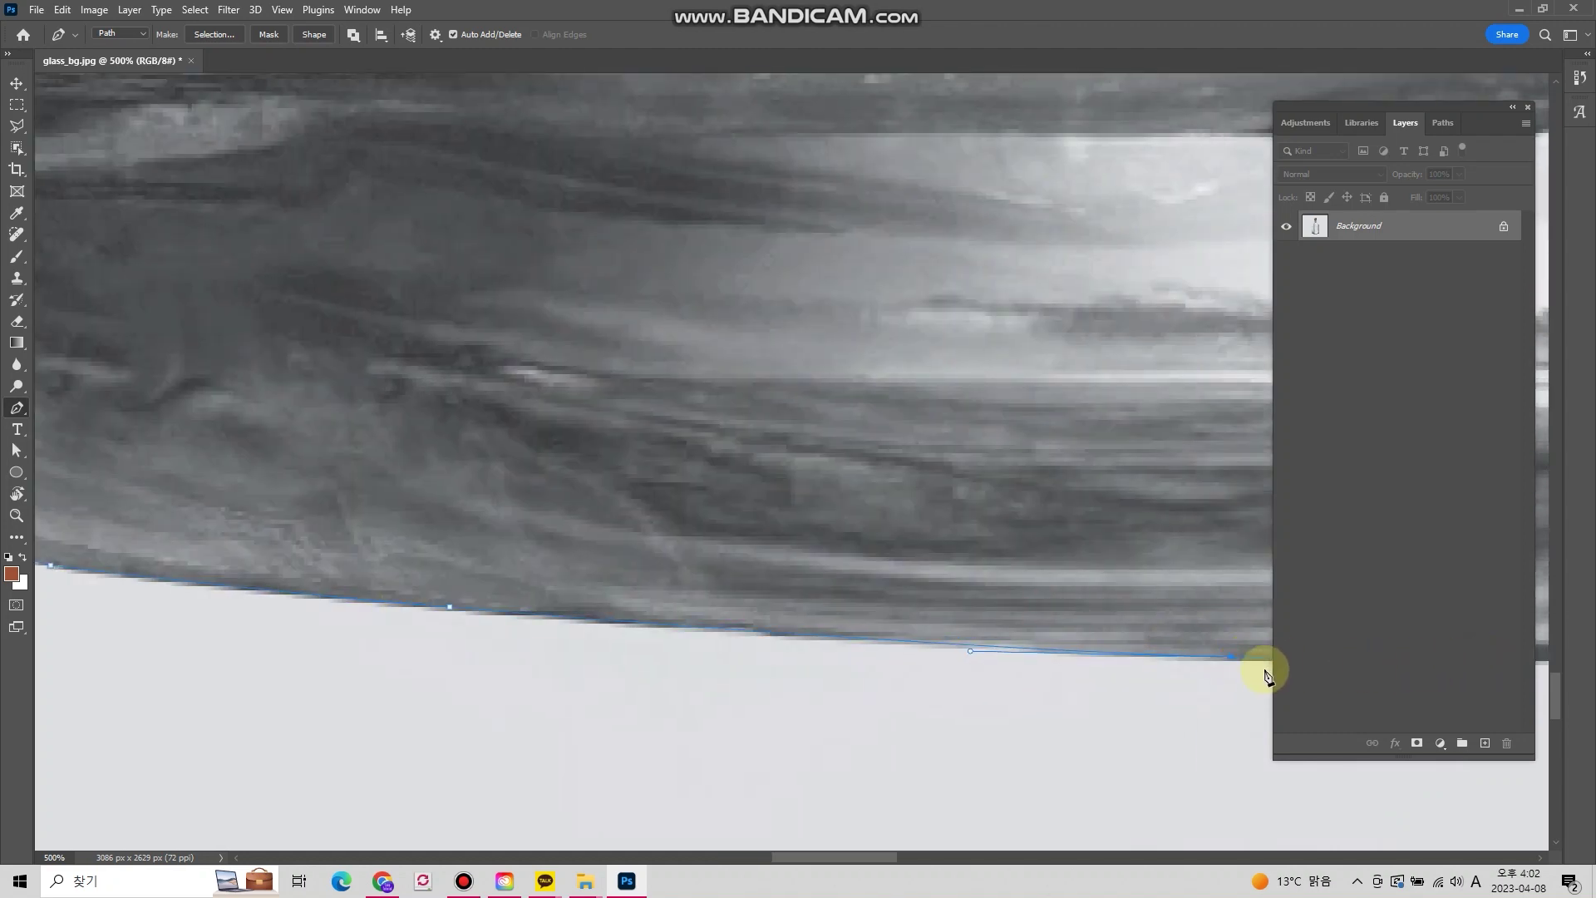
{"action": "left_click", "coordinate": [1232, 658]}
Step: Continue curved anchors along the remaining bottom edge, around the lower-right corner, onto the right side
{"action": "left_click_drag", "start_coordinate": [1084, 588], "coordinate": [185, 570]}
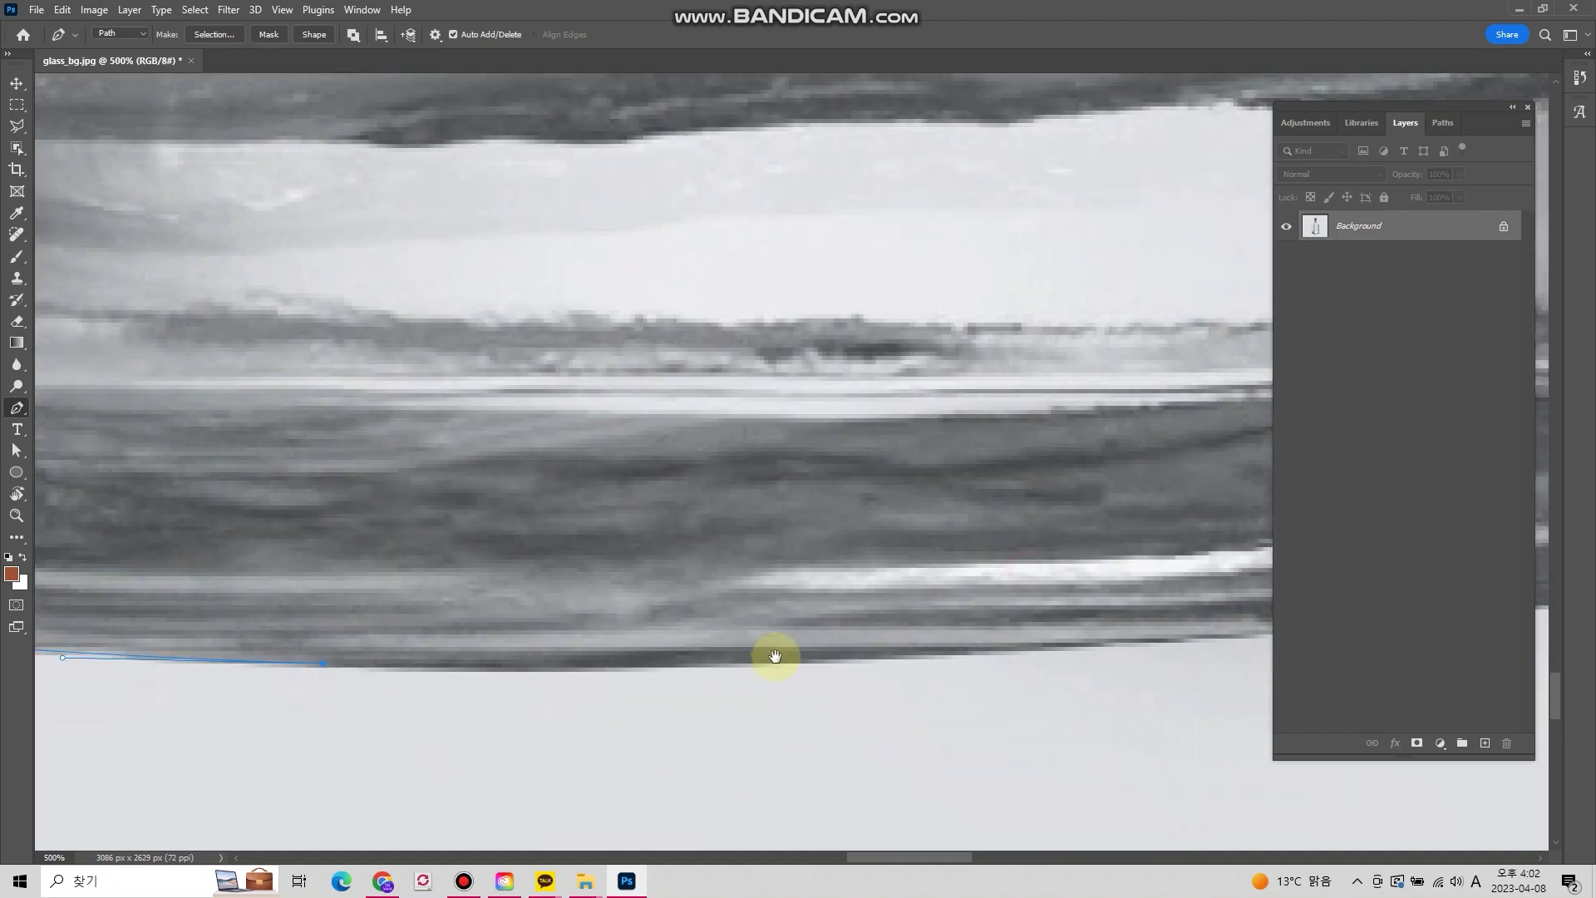
{"action": "left_click_drag", "start_coordinate": [1060, 648], "coordinate": [1214, 630]}
{"action": "left_click_drag", "start_coordinate": [1105, 645], "coordinate": [466, 685]}
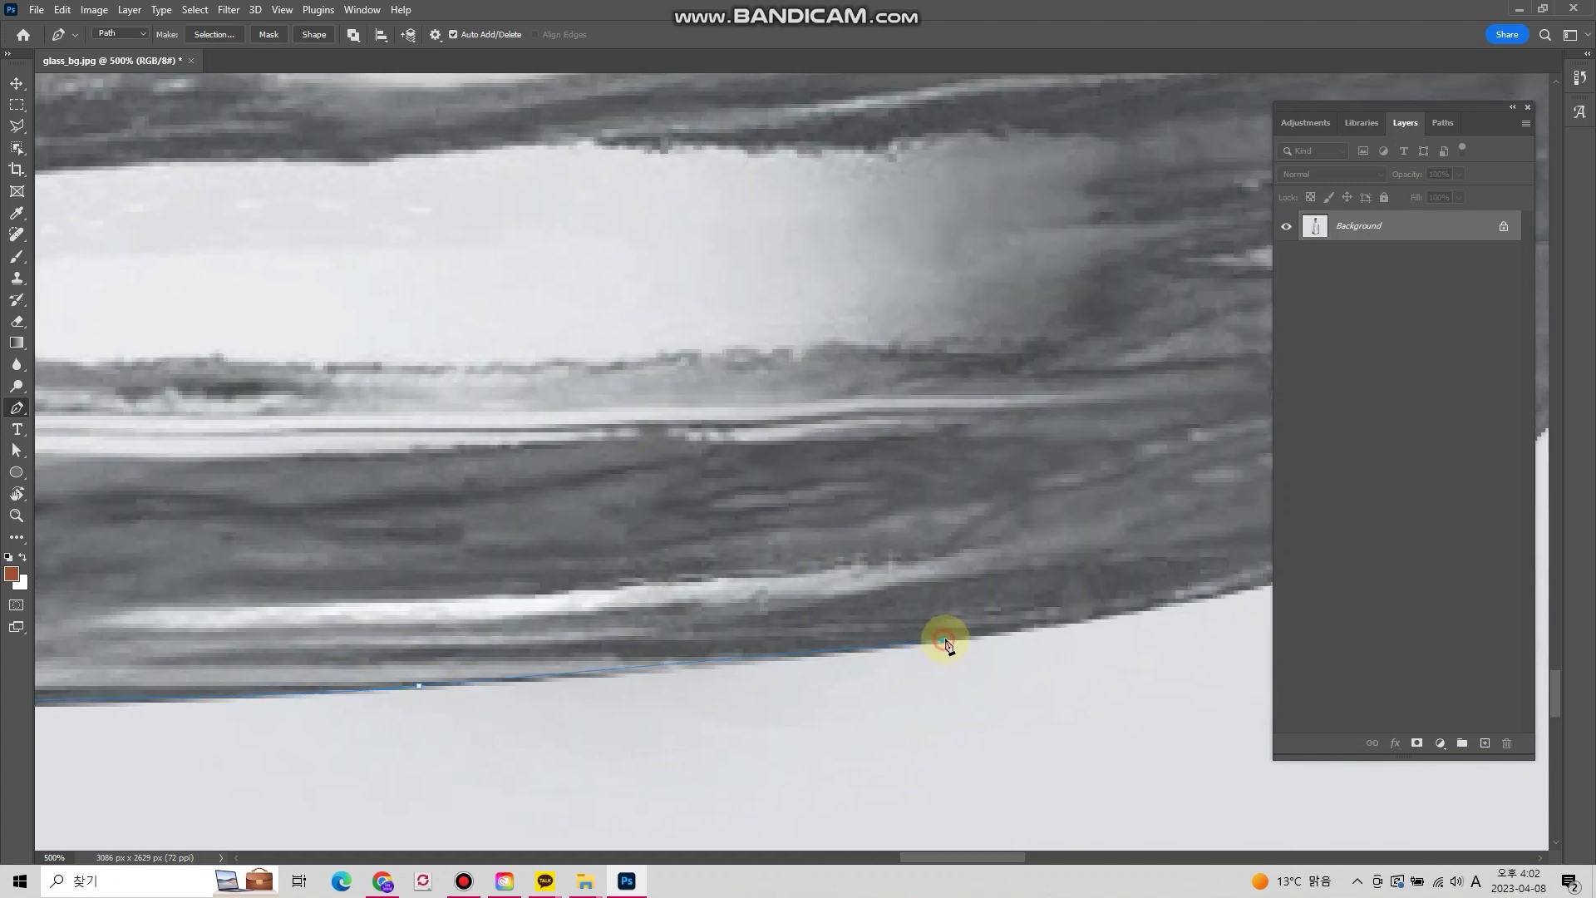
{"action": "left_click_drag", "start_coordinate": [944, 640], "coordinate": [999, 635]}
{"action": "left_click", "coordinate": [944, 642], "text": "alt"}
{"action": "left_click_drag", "start_coordinate": [1068, 616], "coordinate": [509, 651]}
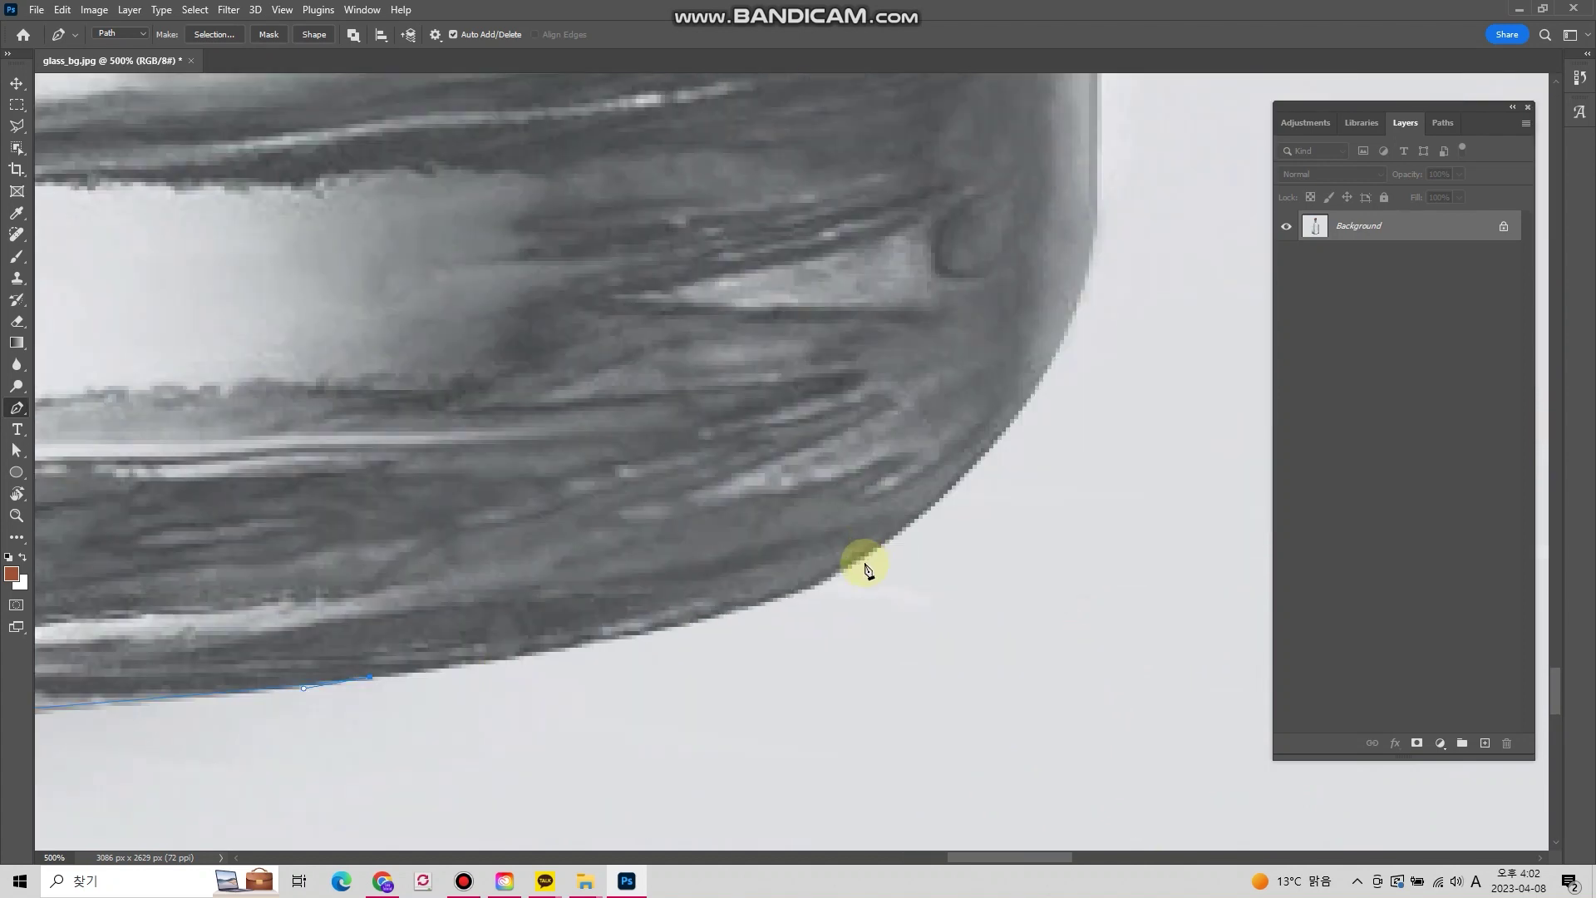
{"action": "left_click_drag", "start_coordinate": [861, 557], "coordinate": [941, 486]}
{"action": "left_click", "coordinate": [862, 556], "text": "alt"}
{"action": "mouse_move", "coordinate": [1093, 208]}
{"action": "left_mouse_down"}
{"action": "mouse_move", "coordinate": [1100, 270]}
{"action": "mouse_move", "coordinate": [1066, 385]}
{"action": "mouse_move", "coordinate": [1090, 417]}
{"action": "left_mouse_up"}
Step: Reshape the lower-right corner curve and remove that anchor's lower direction handle
{"action": "key", "text": "ctrl"}
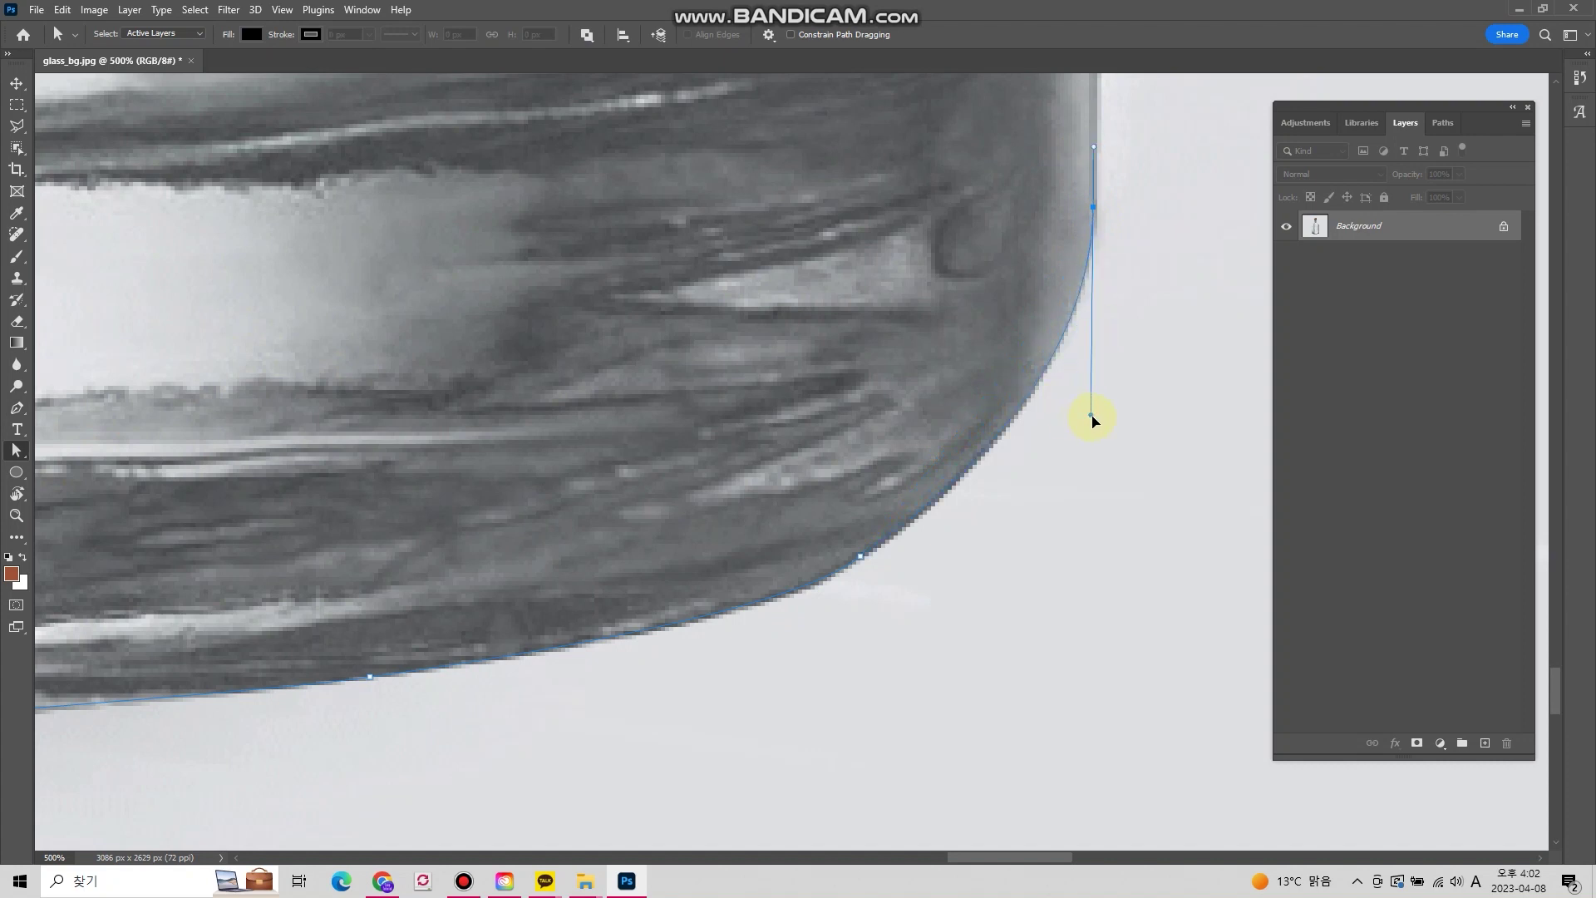
{"action": "left_click_drag", "start_coordinate": [1129, 247], "coordinate": [1118, 420]}
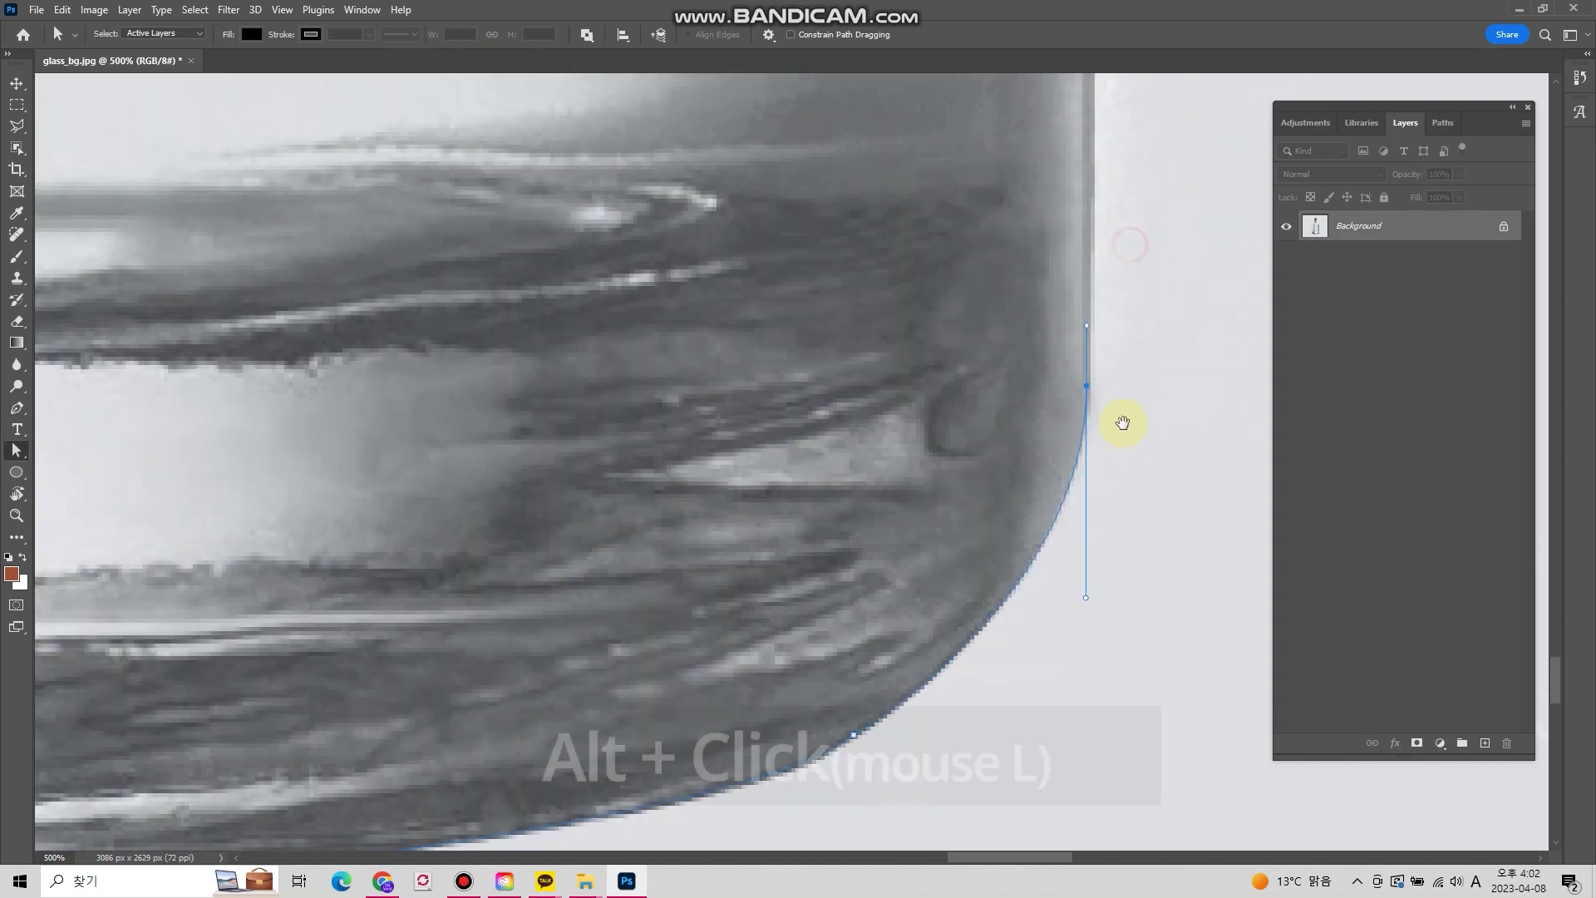
{"action": "left_click", "coordinate": [1085, 383], "text": "alt"}
Step: Resume the path at the right-side anchor and add straight anchors up the right edge
{"action": "key", "text": "p"}
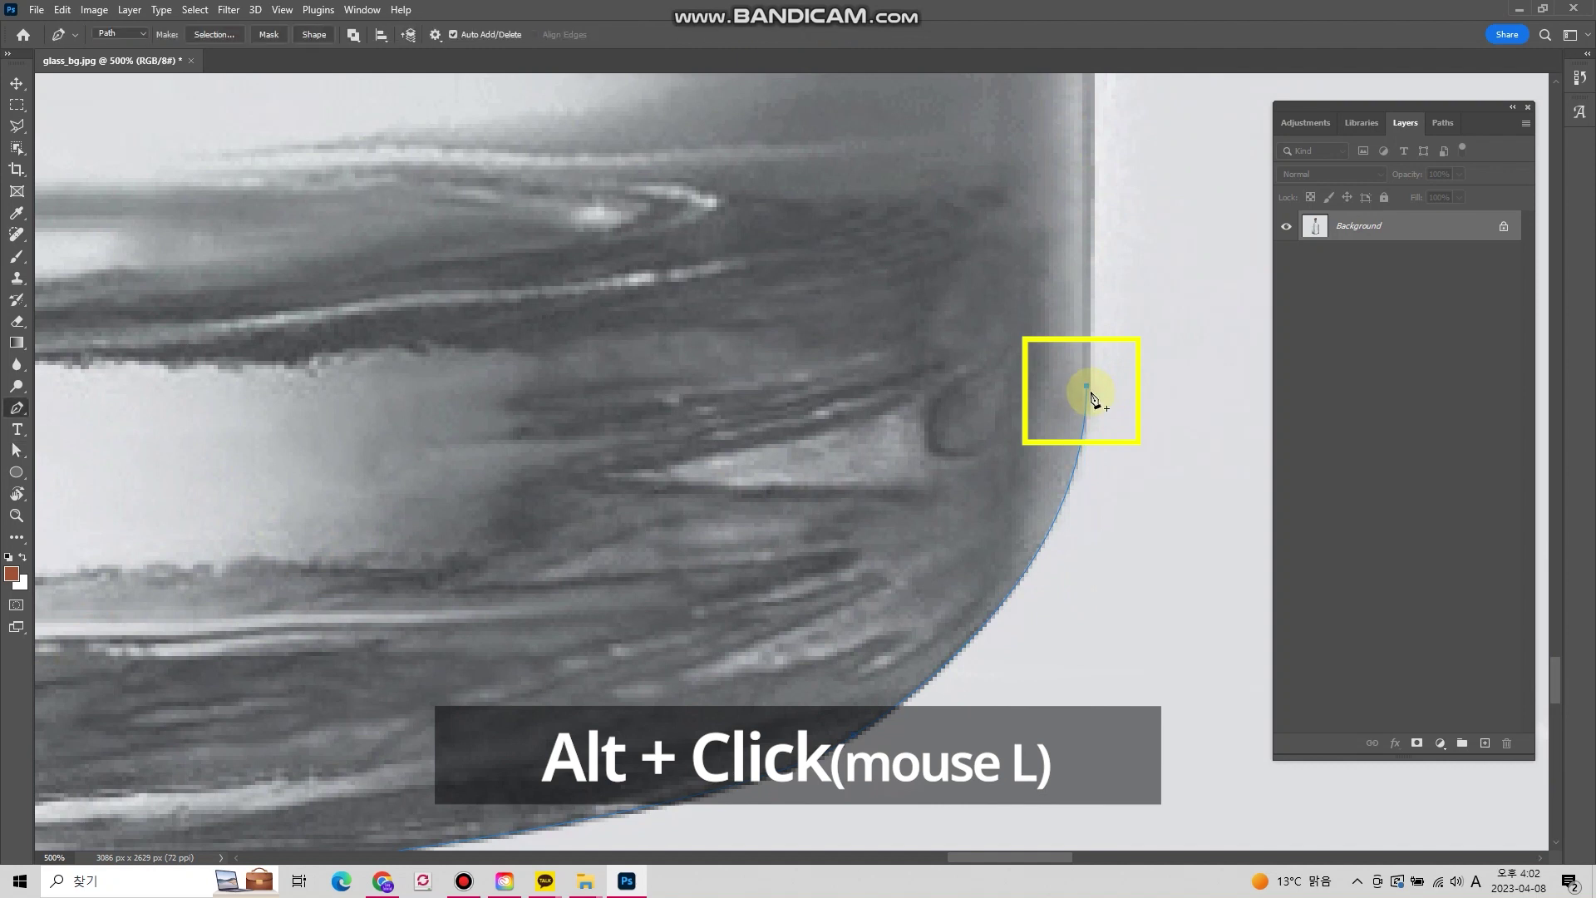
{"action": "left_click", "coordinate": [1085, 386]}
{"action": "left_click", "coordinate": [1087, 387]}
{"action": "scroll", "coordinate": [1128, 292], "scroll_direction": "up", "scroll_amount": 3}
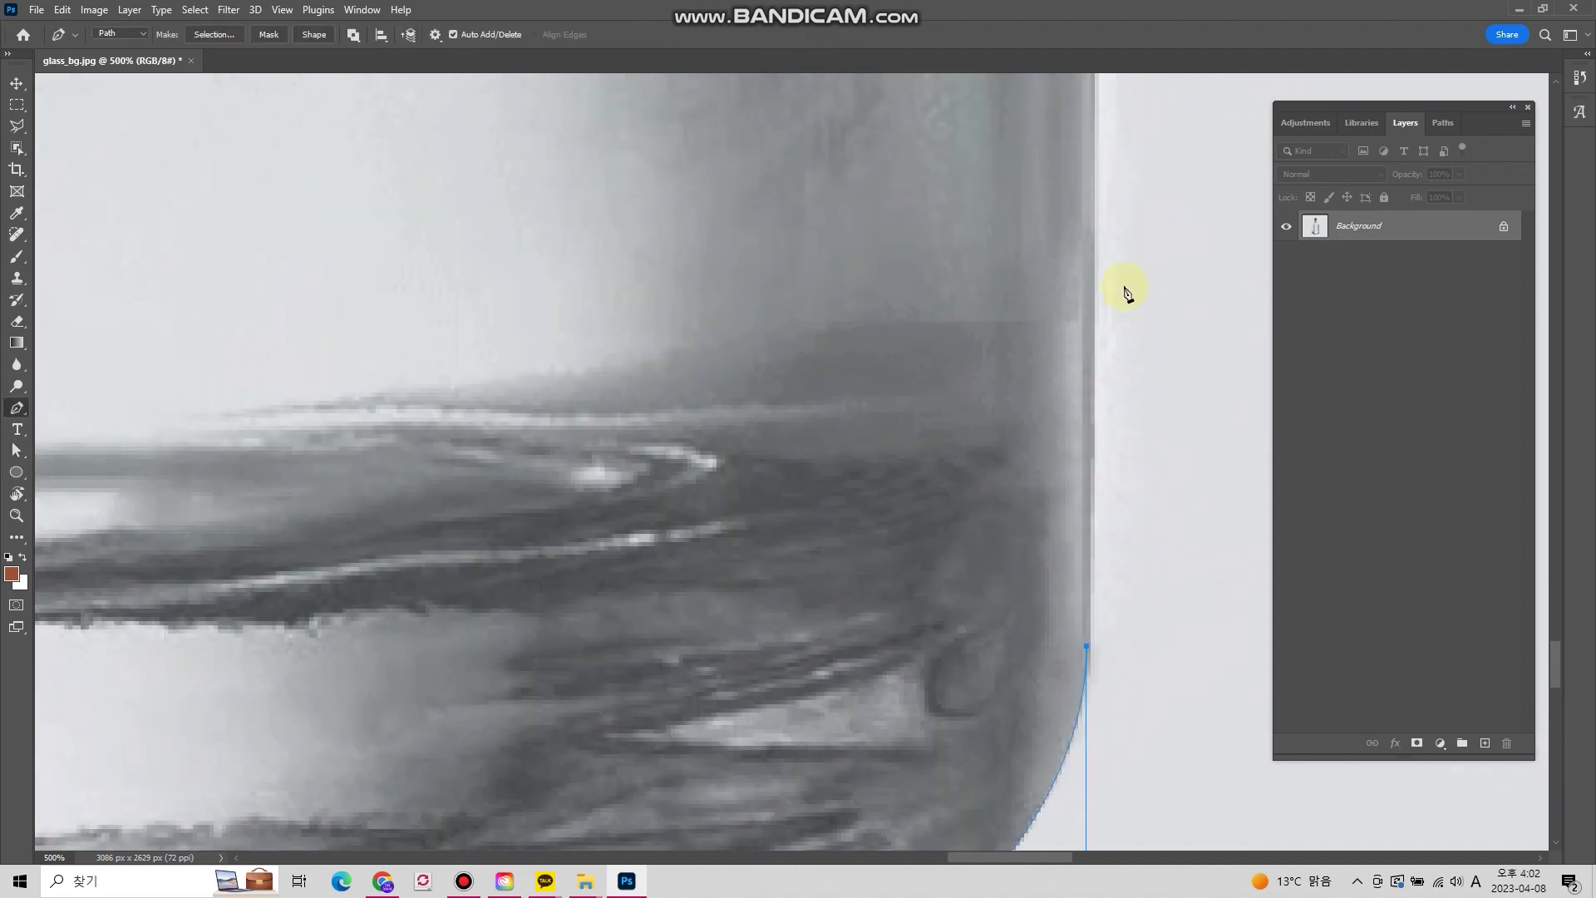
{"action": "left_click", "coordinate": [1089, 218]}
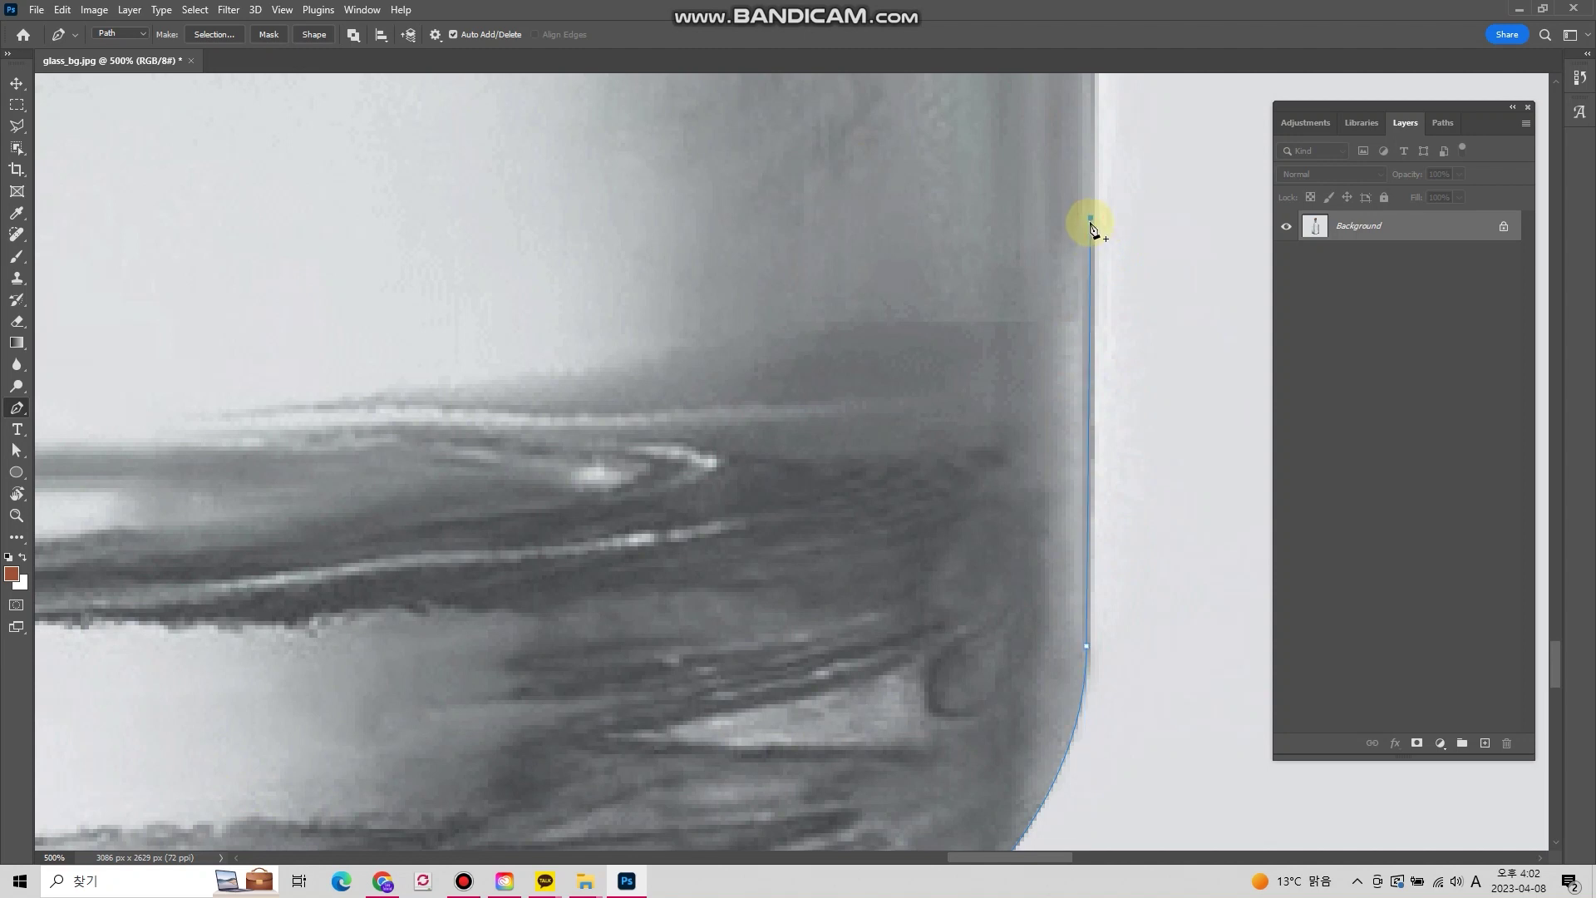
{"action": "scroll", "coordinate": [1128, 230], "scroll_direction": "up", "scroll_amount": 5}
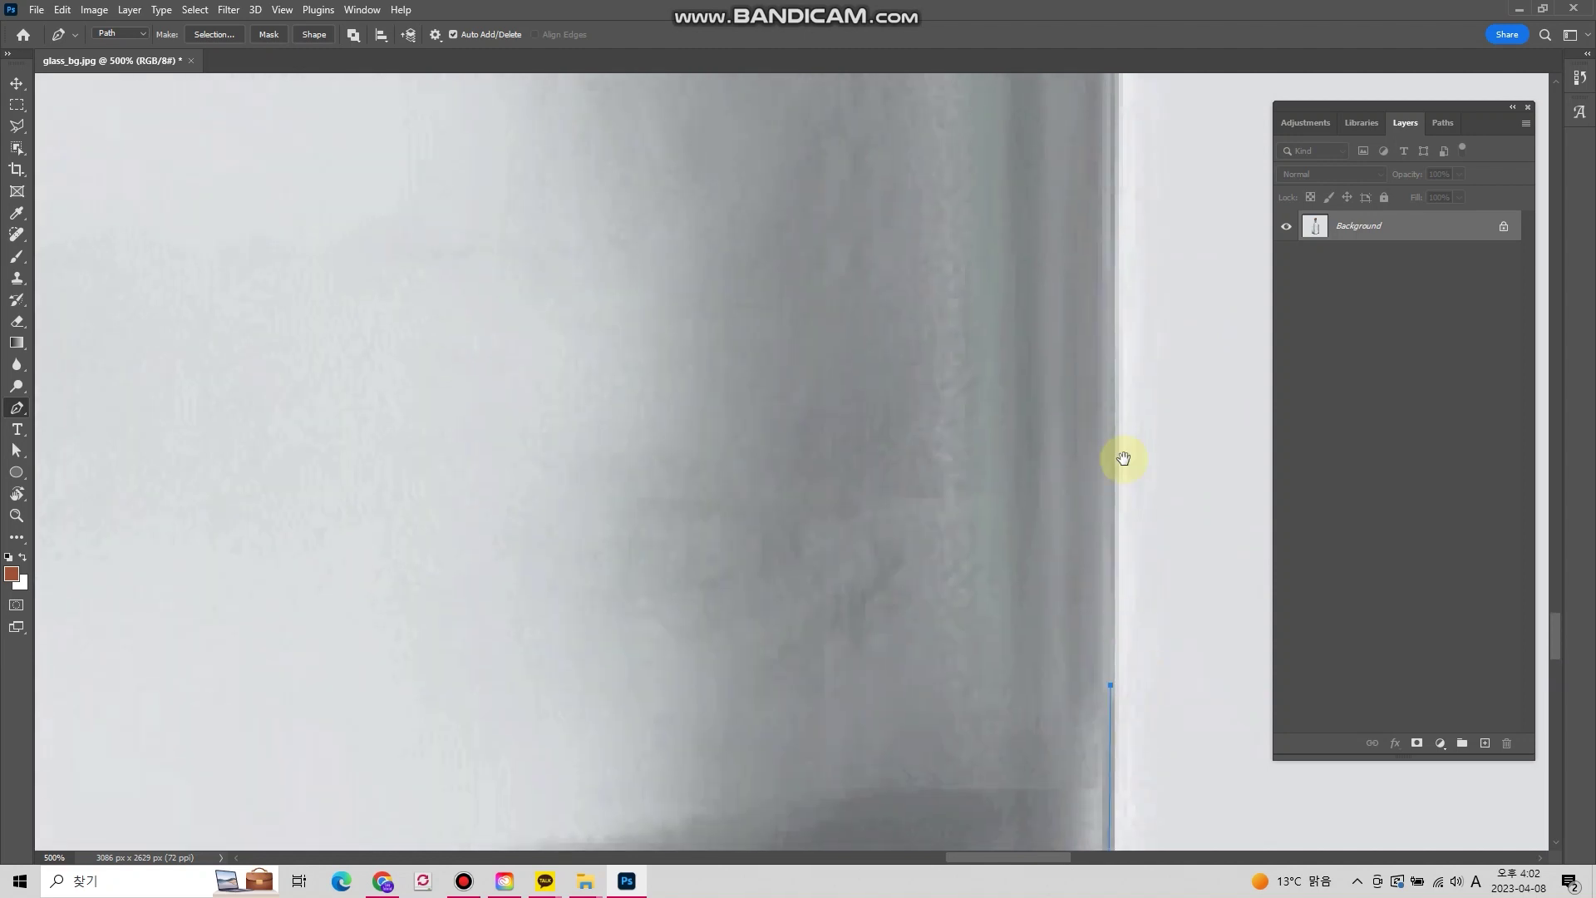
{"action": "left_click", "coordinate": [1114, 200]}
Step: Zoom out and close the path straight across the bottle at the starting anchor
{"action": "left_click", "coordinate": [658, 359], "text": "ctrl+alt"}
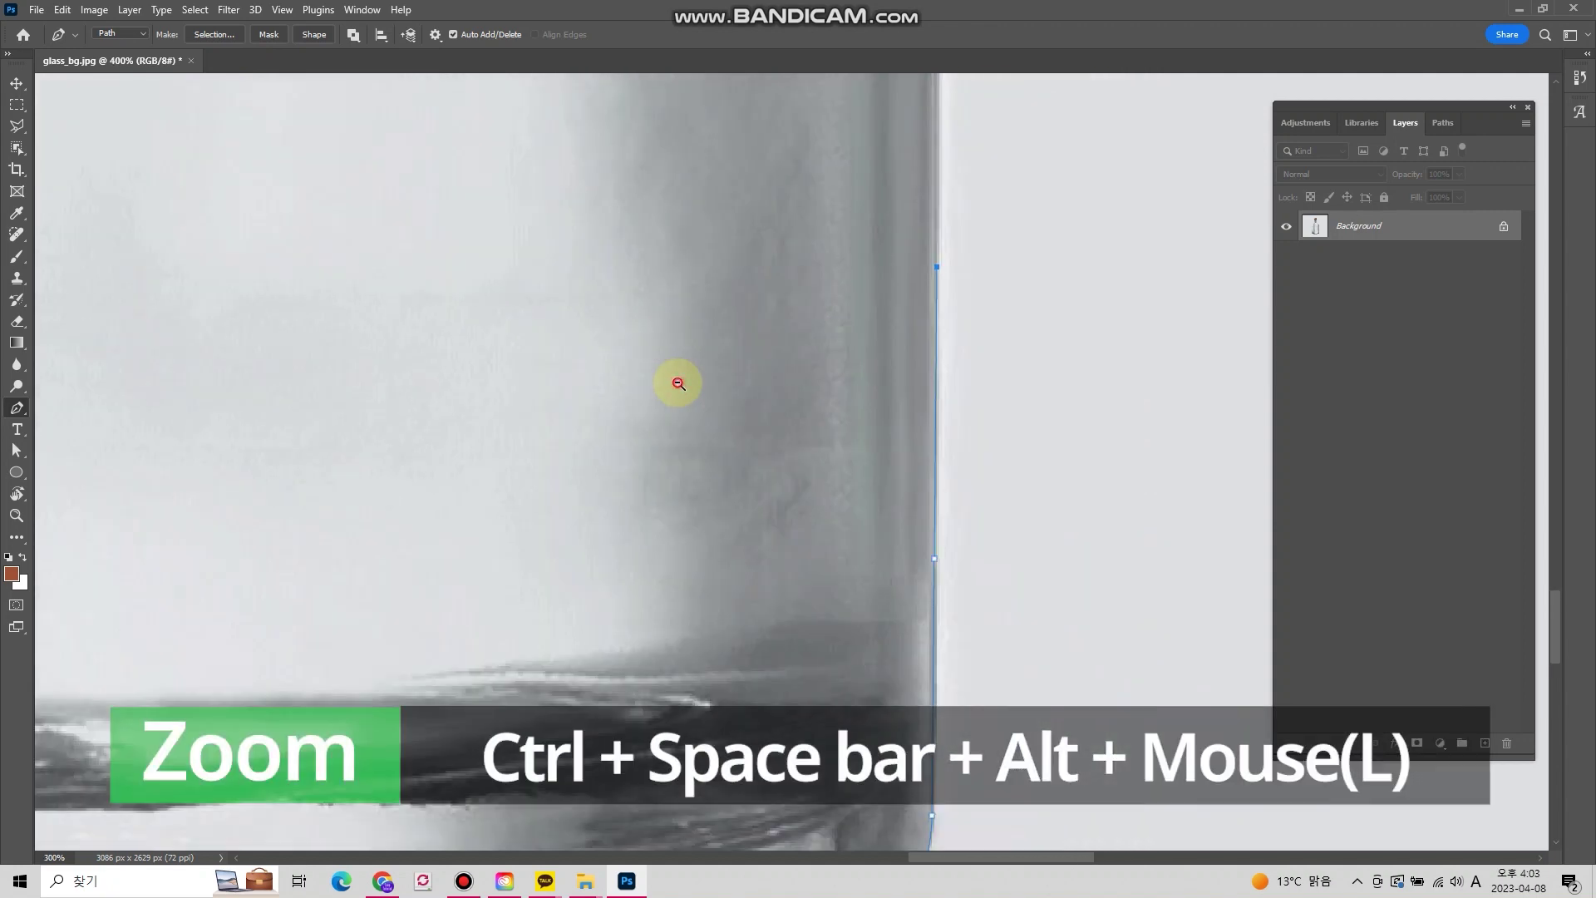
{"action": "left_click", "coordinate": [673, 381], "text": "ctrl+alt"}
{"action": "left_click_drag", "start_coordinate": [609, 381], "coordinate": [1017, 650]}
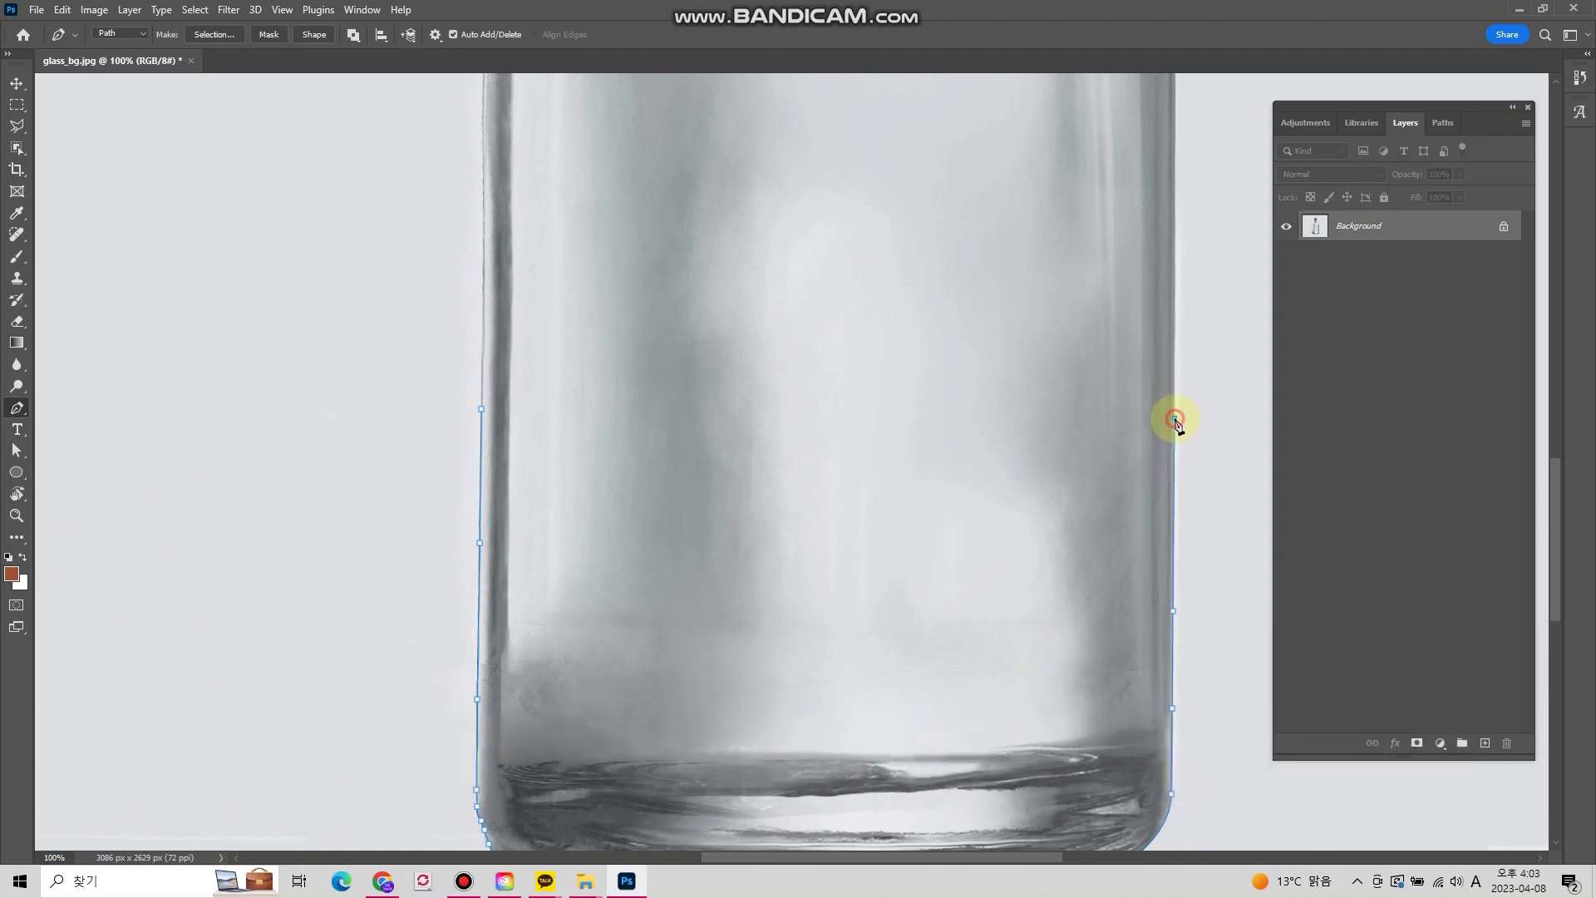
{"action": "left_click", "coordinate": [482, 409]}
Step: Load the Work Path as a selection and duplicate the glass to Layer 1 with Ctrl+J
{"action": "left_click", "coordinate": [1443, 124]}
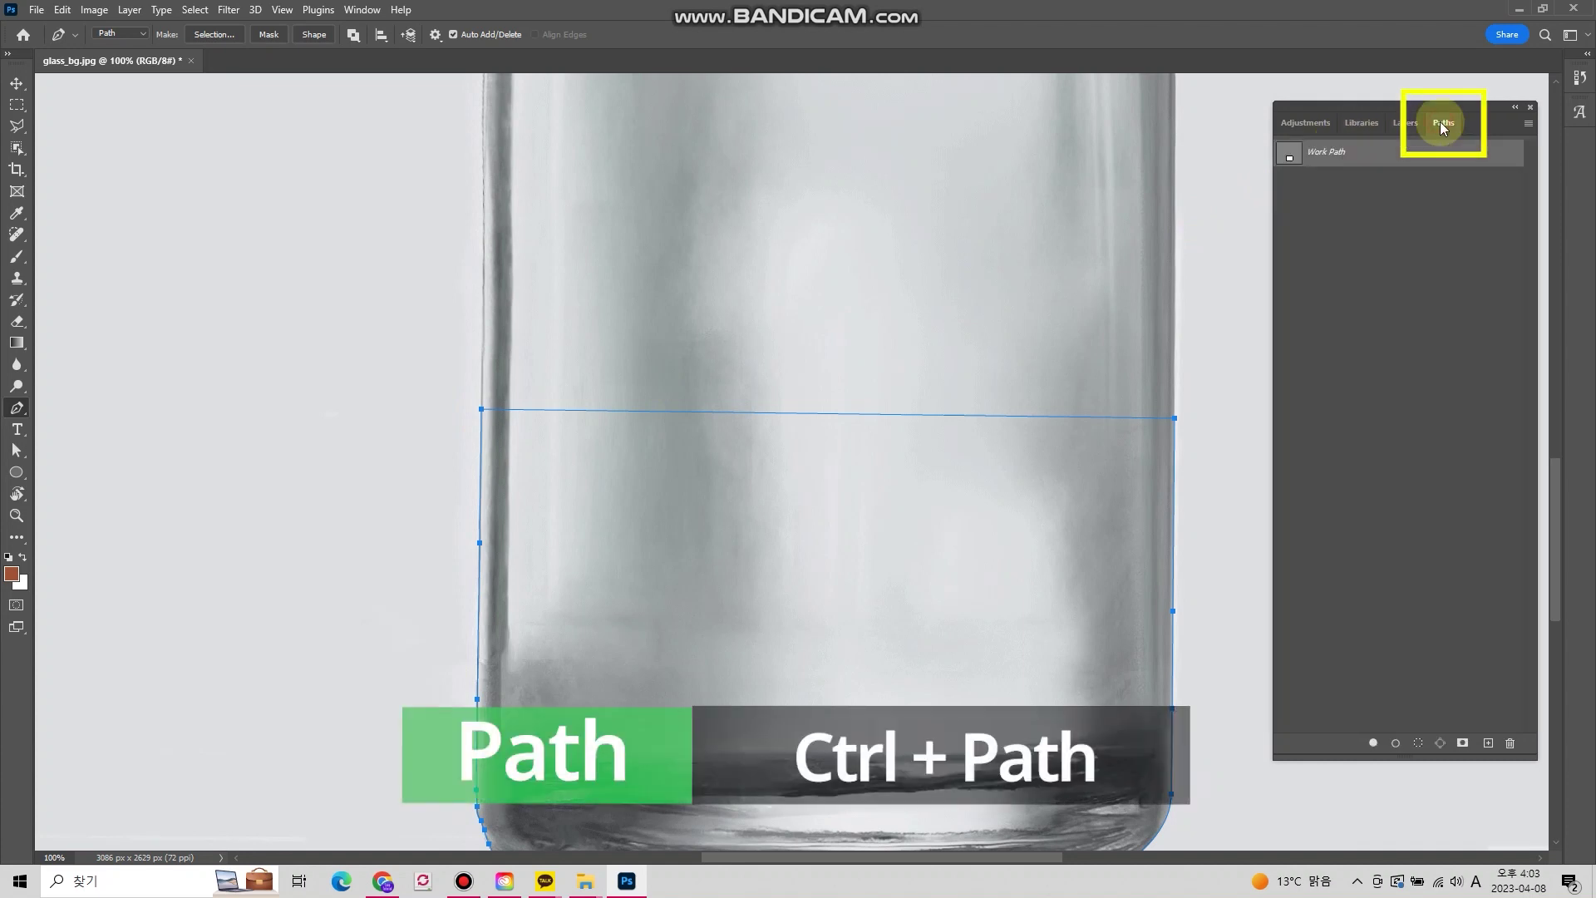
{"action": "left_click", "coordinate": [1304, 158], "text": "ctrl"}
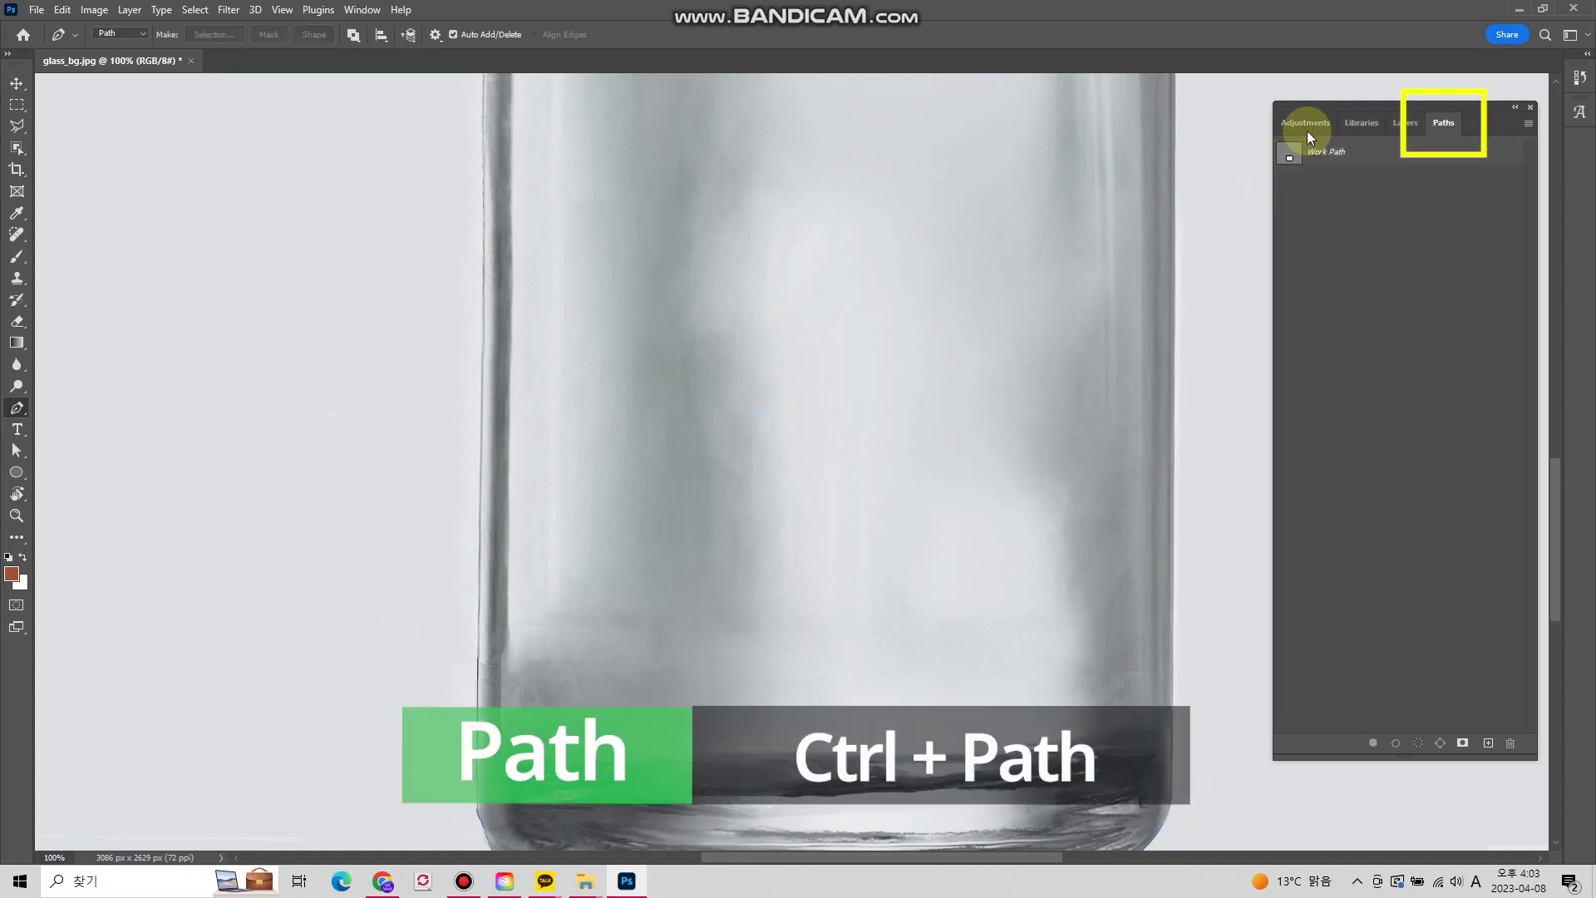
{"action": "left_click", "coordinate": [1288, 151], "text": "ctrl"}
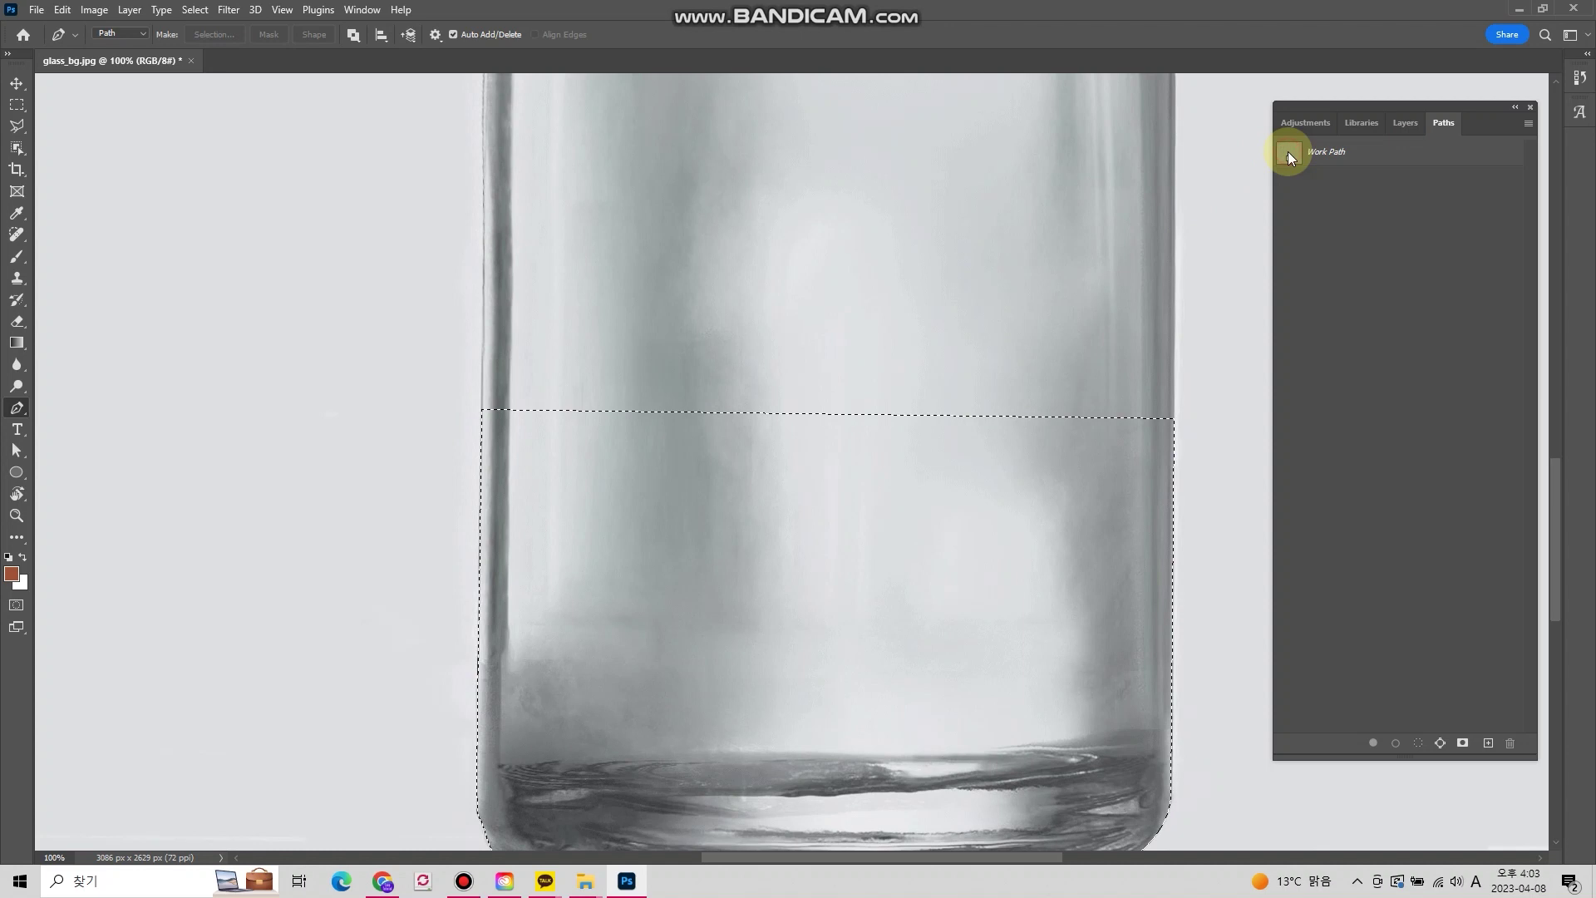
{"action": "left_click", "coordinate": [1402, 125]}
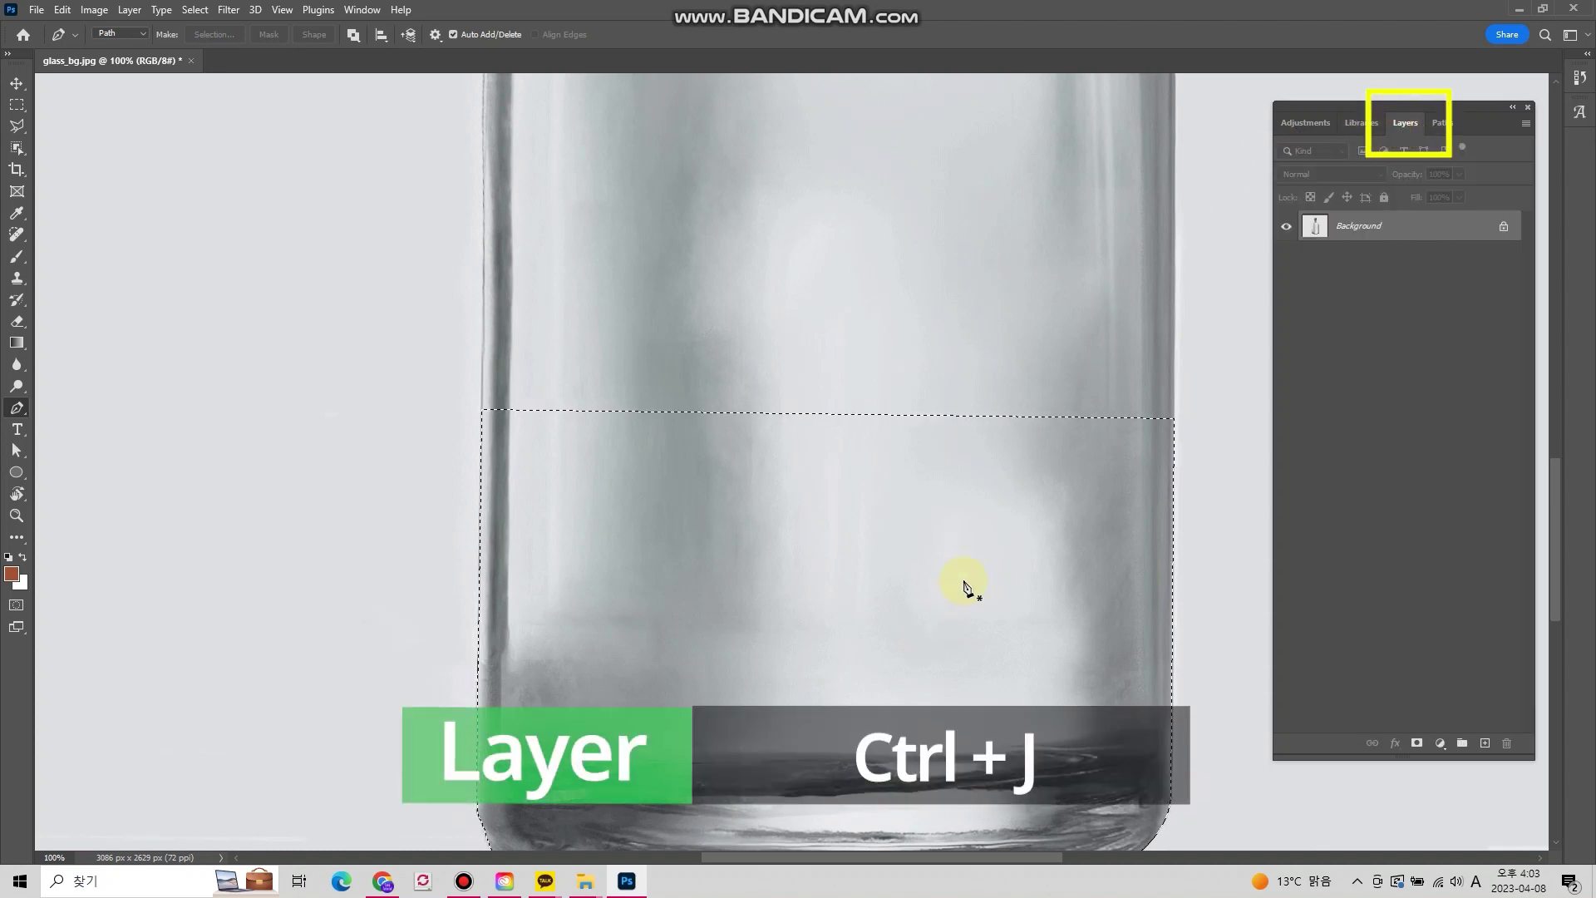
{"action": "key", "text": "ctrl+j"}
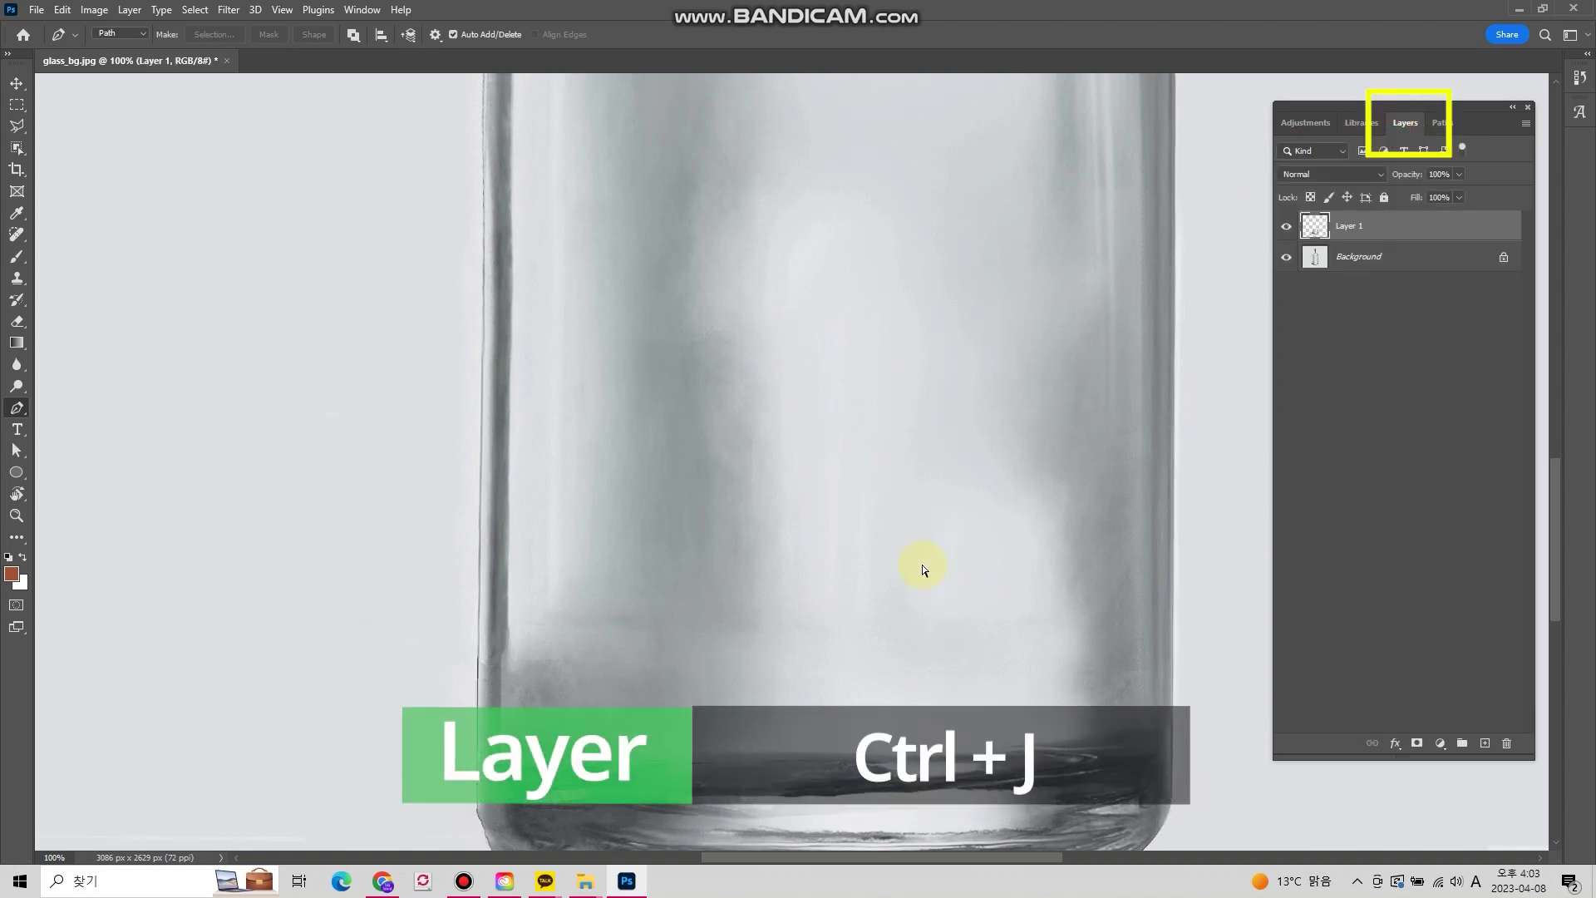
Step: Flip Layer 1 vertically and position it base to base beneath the bottle
{"action": "key", "text": "v"}
{"action": "mouse_move", "coordinate": [924, 573]}
{"action": "left_mouse_down"}
{"action": "mouse_move", "coordinate": [725, 503]}
{"action": "mouse_move", "coordinate": [827, 438]}
{"action": "left_mouse_up"}
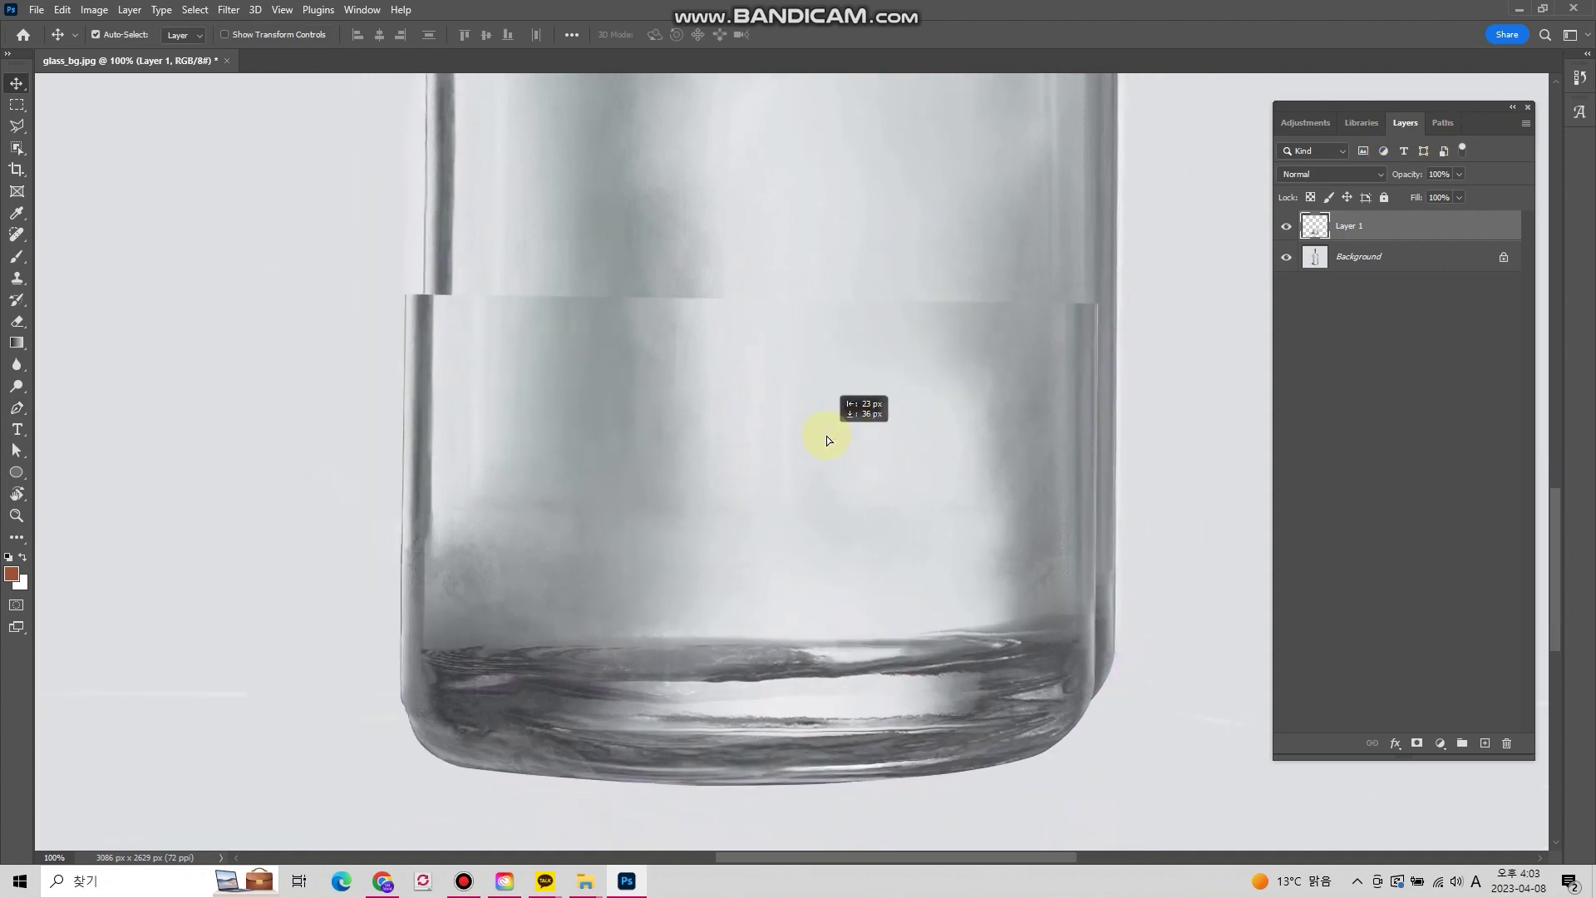
{"action": "key", "text": "ctrl+z"}
{"action": "key", "text": "ctrl+t"}
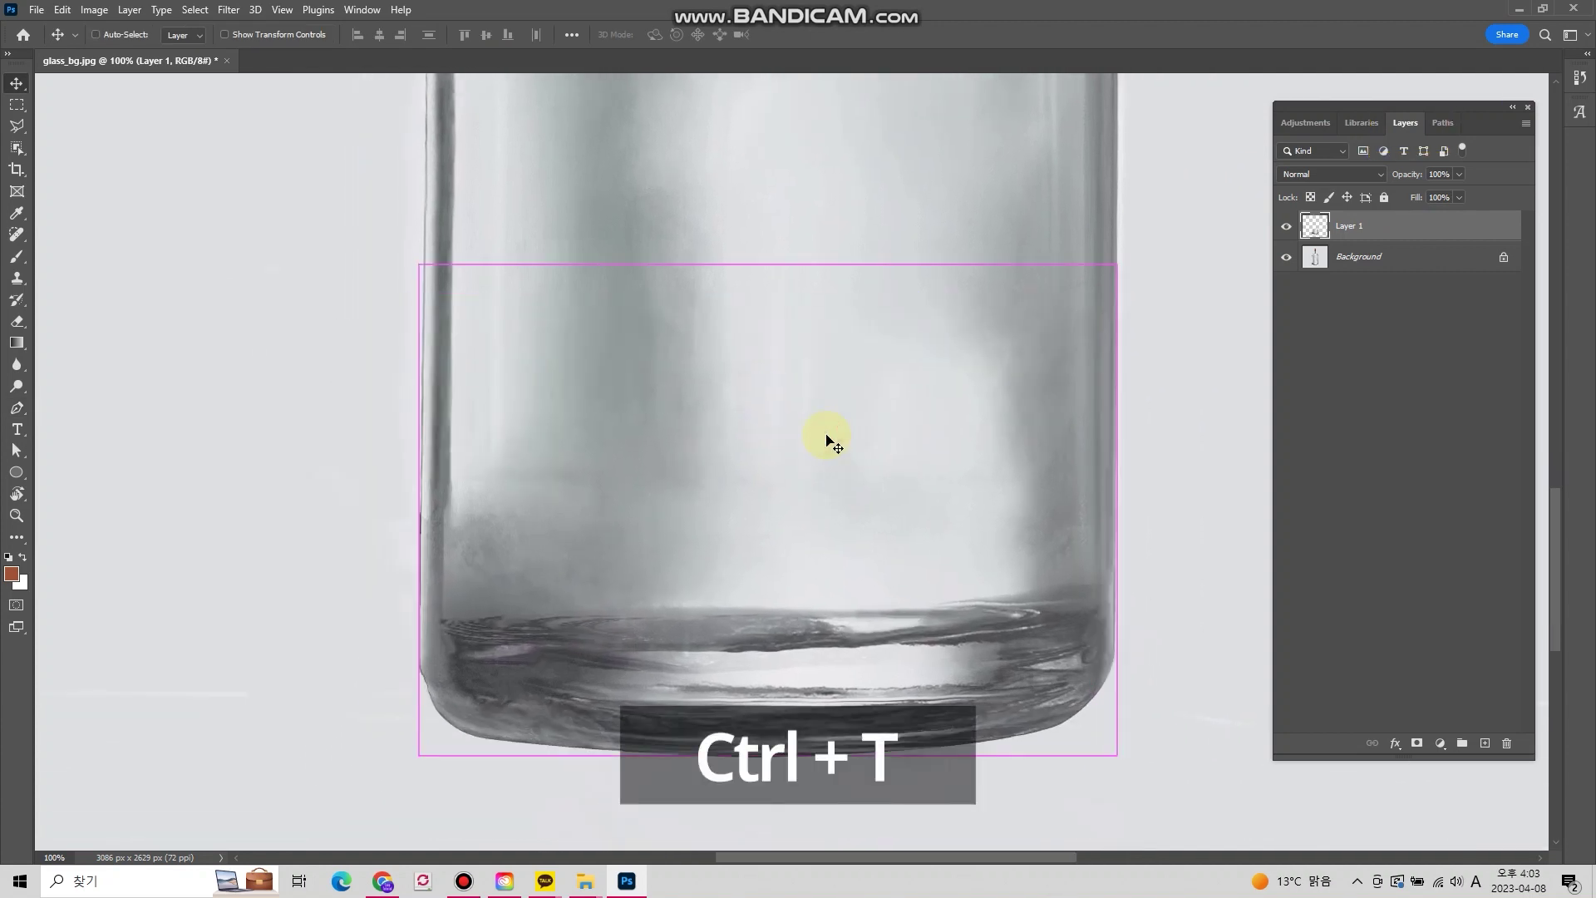
{"action": "left_click_drag", "start_coordinate": [842, 394], "coordinate": [820, 299]}
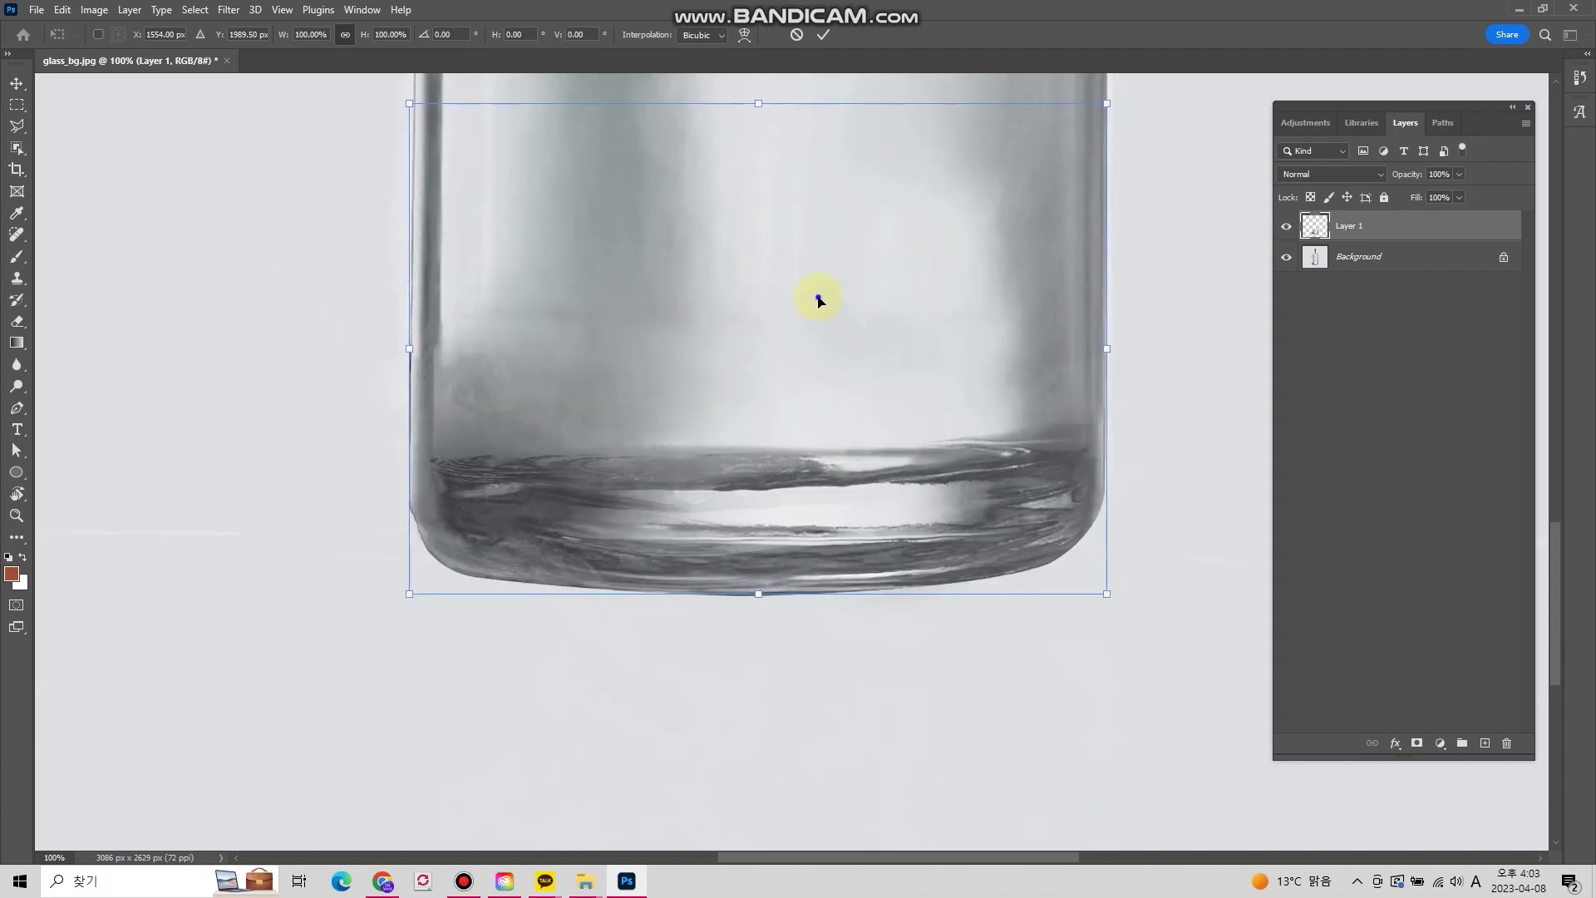
{"action": "right_click", "coordinate": [818, 297]}
{"action": "left_click", "coordinate": [891, 641]}
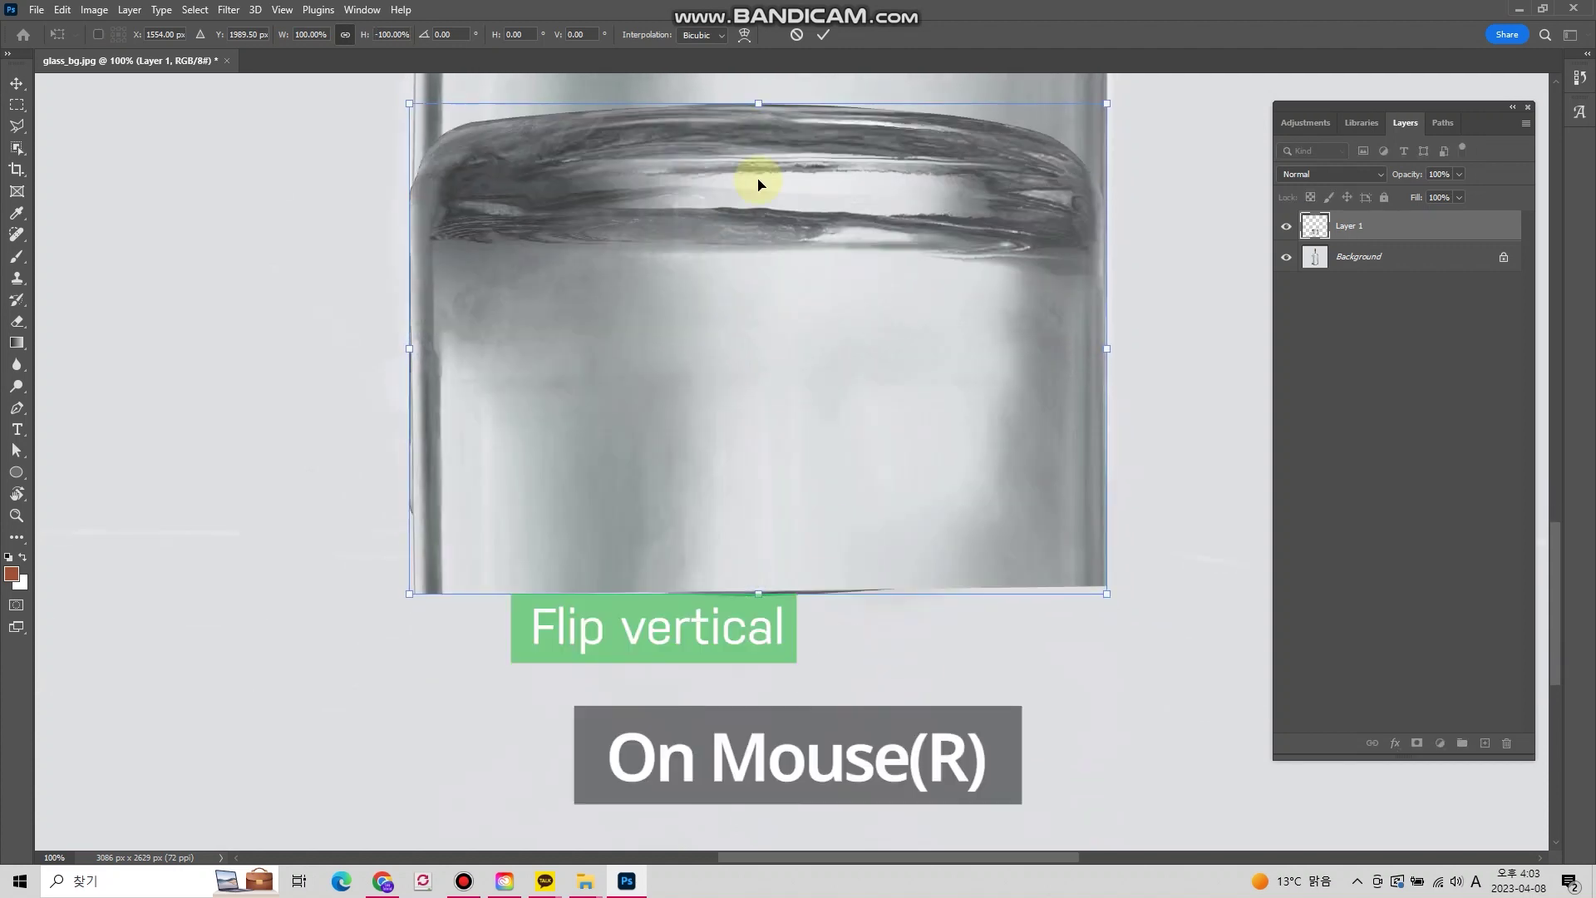
{"action": "left_click_drag", "start_coordinate": [786, 136], "coordinate": [798, 598]}
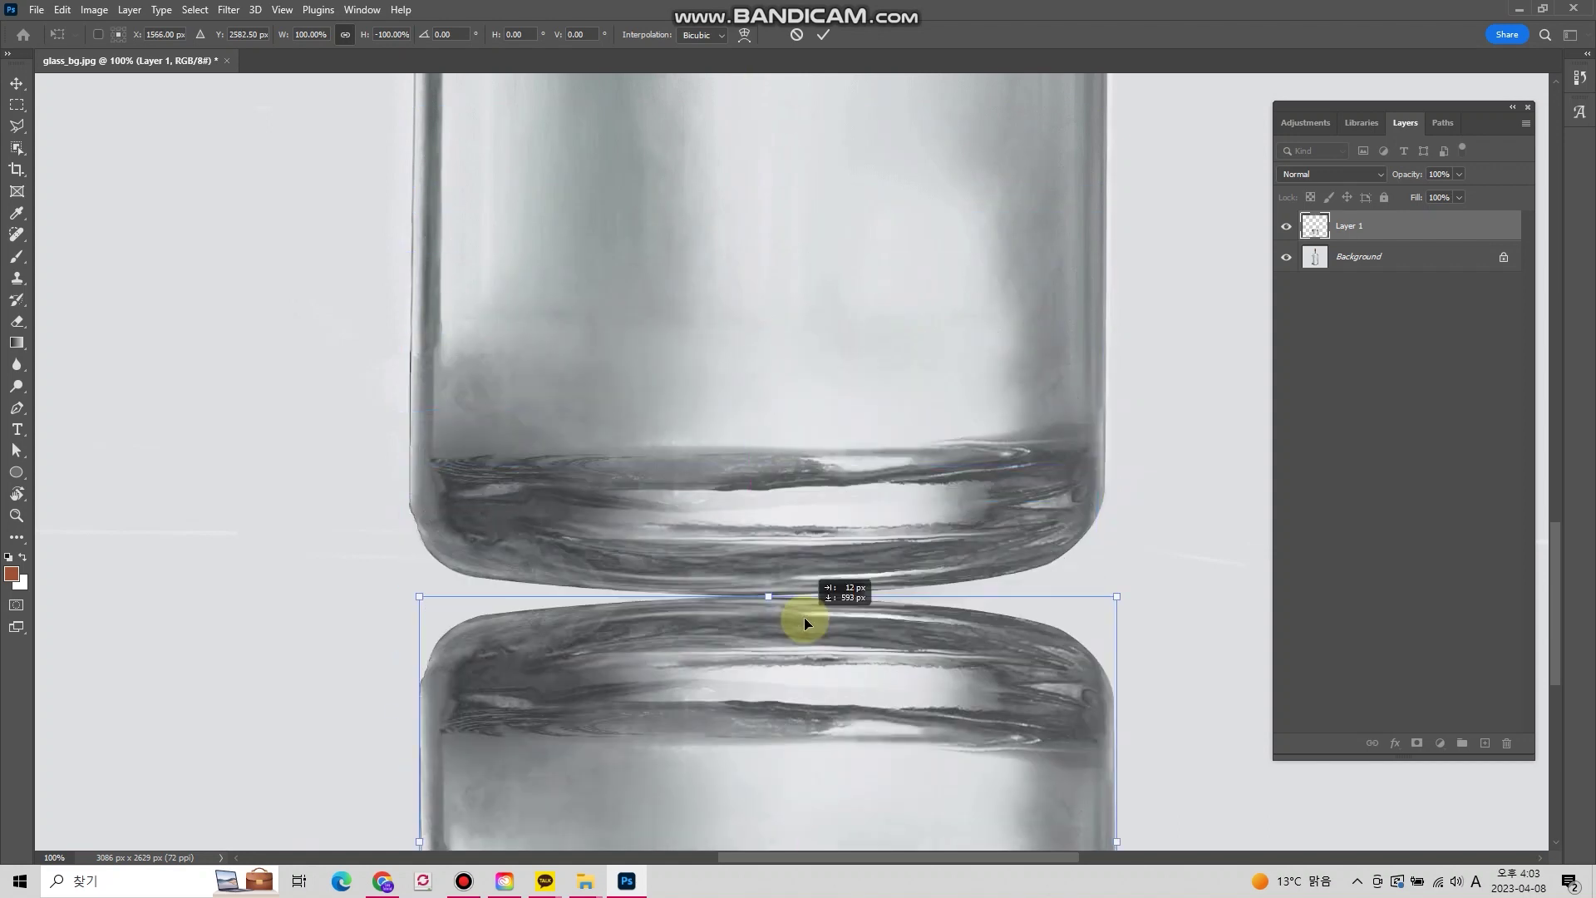
{"action": "left_click_drag", "start_coordinate": [798, 595], "coordinate": [793, 560]}
Step: Warp the reflection's top edge into a curve matching the base, commit, and nudge it up
{"action": "right_click", "coordinate": [782, 581]}
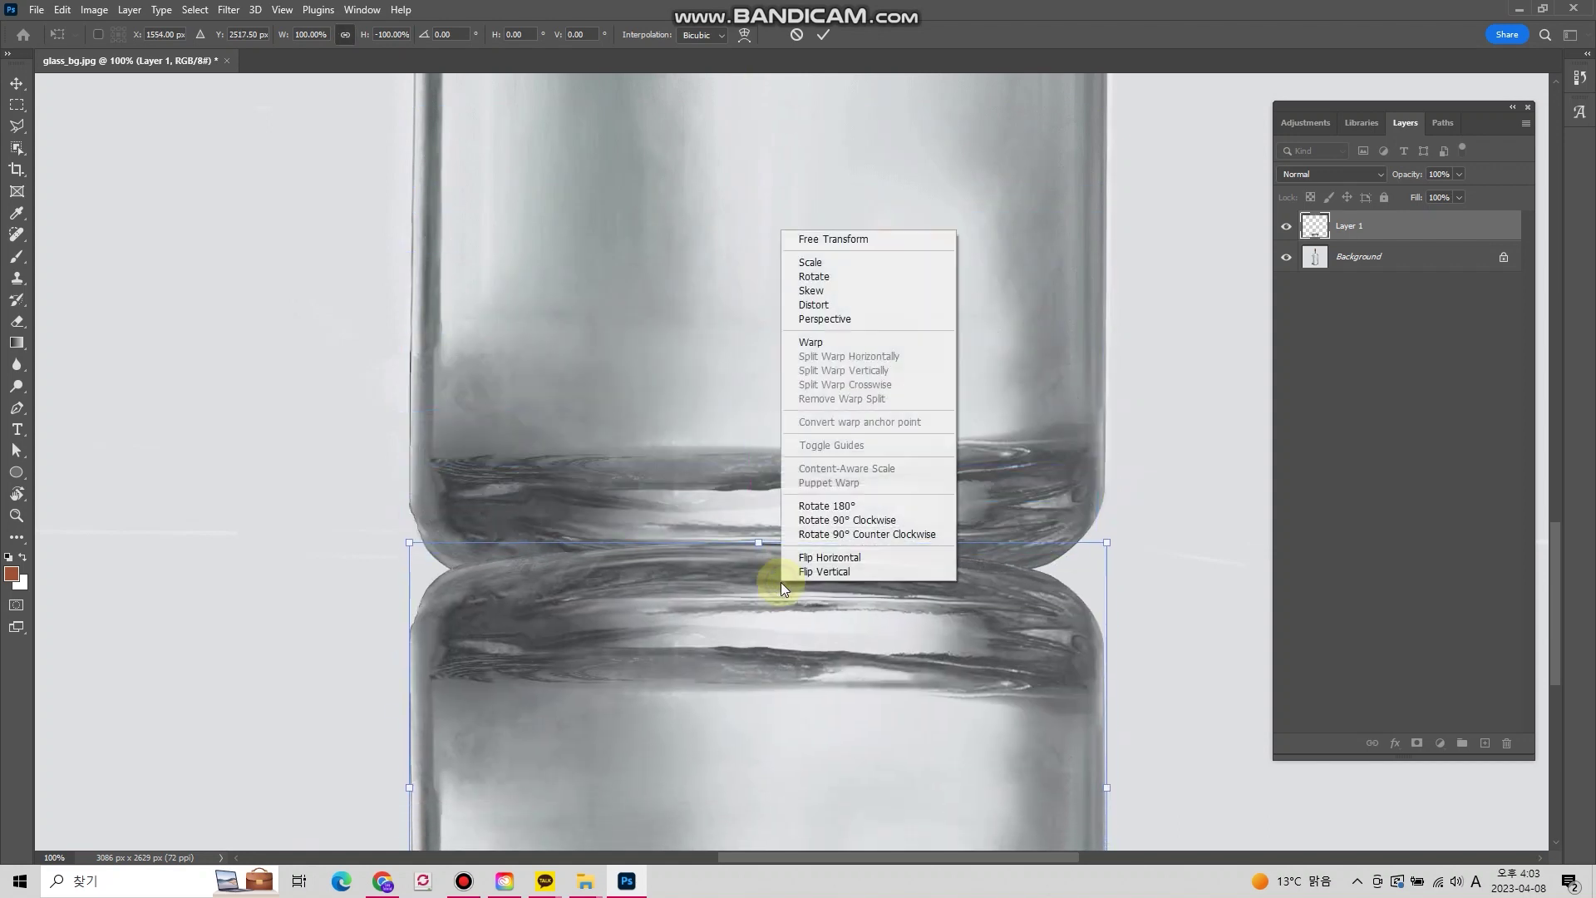
{"action": "left_click", "coordinate": [850, 342]}
{"action": "left_click_drag", "start_coordinate": [641, 545], "coordinate": [637, 584]}
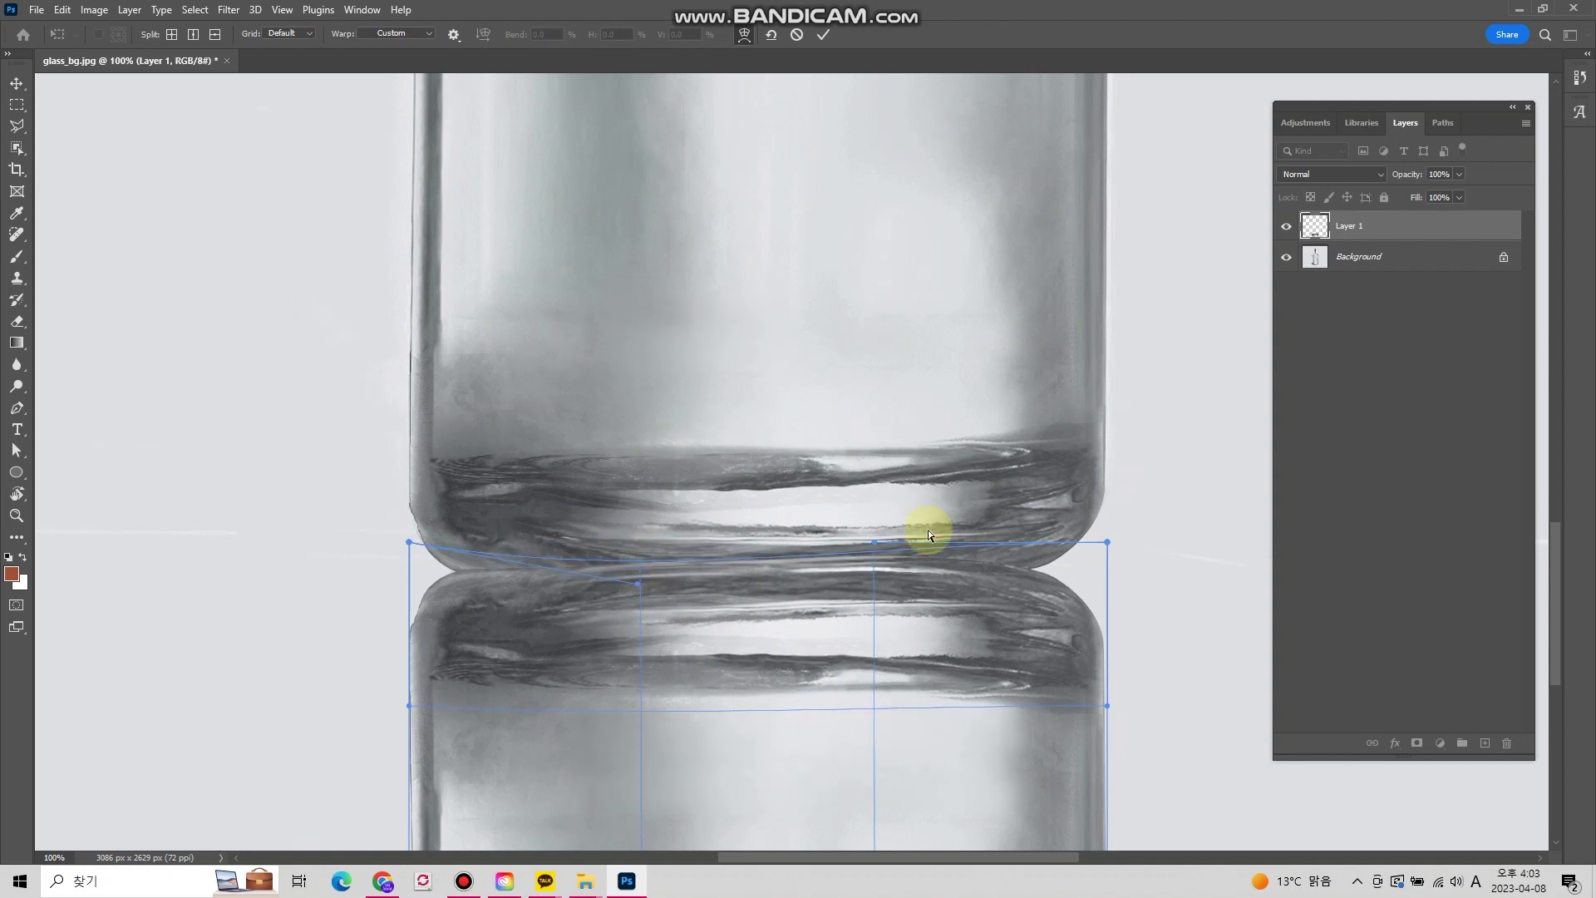
{"action": "left_click_drag", "start_coordinate": [877, 547], "coordinate": [871, 585]}
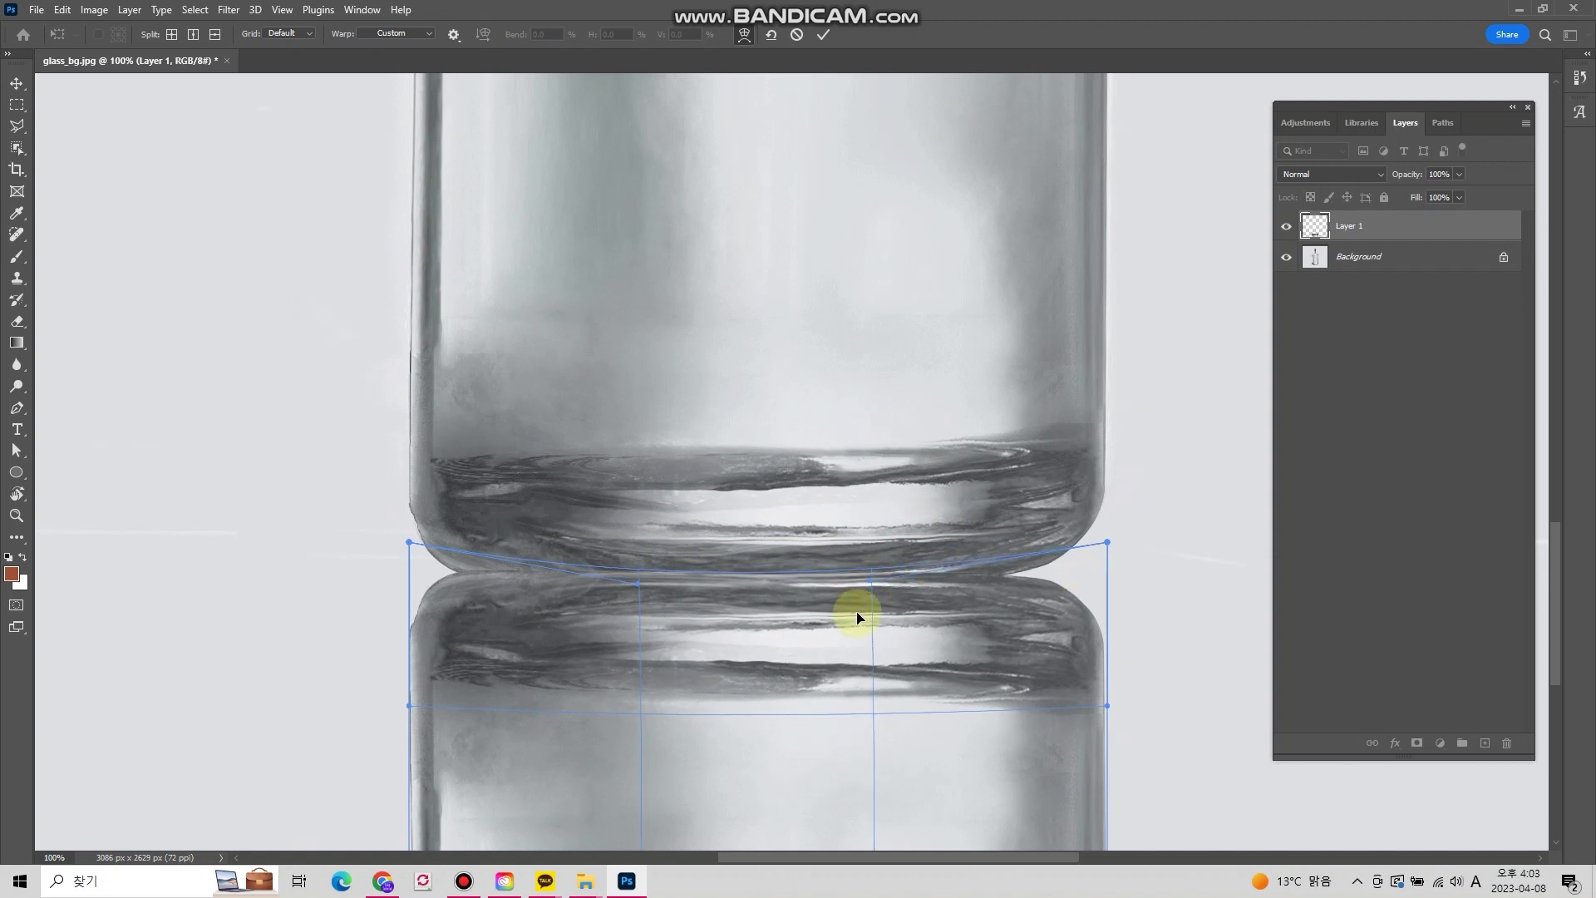
{"action": "key", "text": "Return"}
{"action": "left_click_drag", "start_coordinate": [865, 634], "coordinate": [806, 507]}
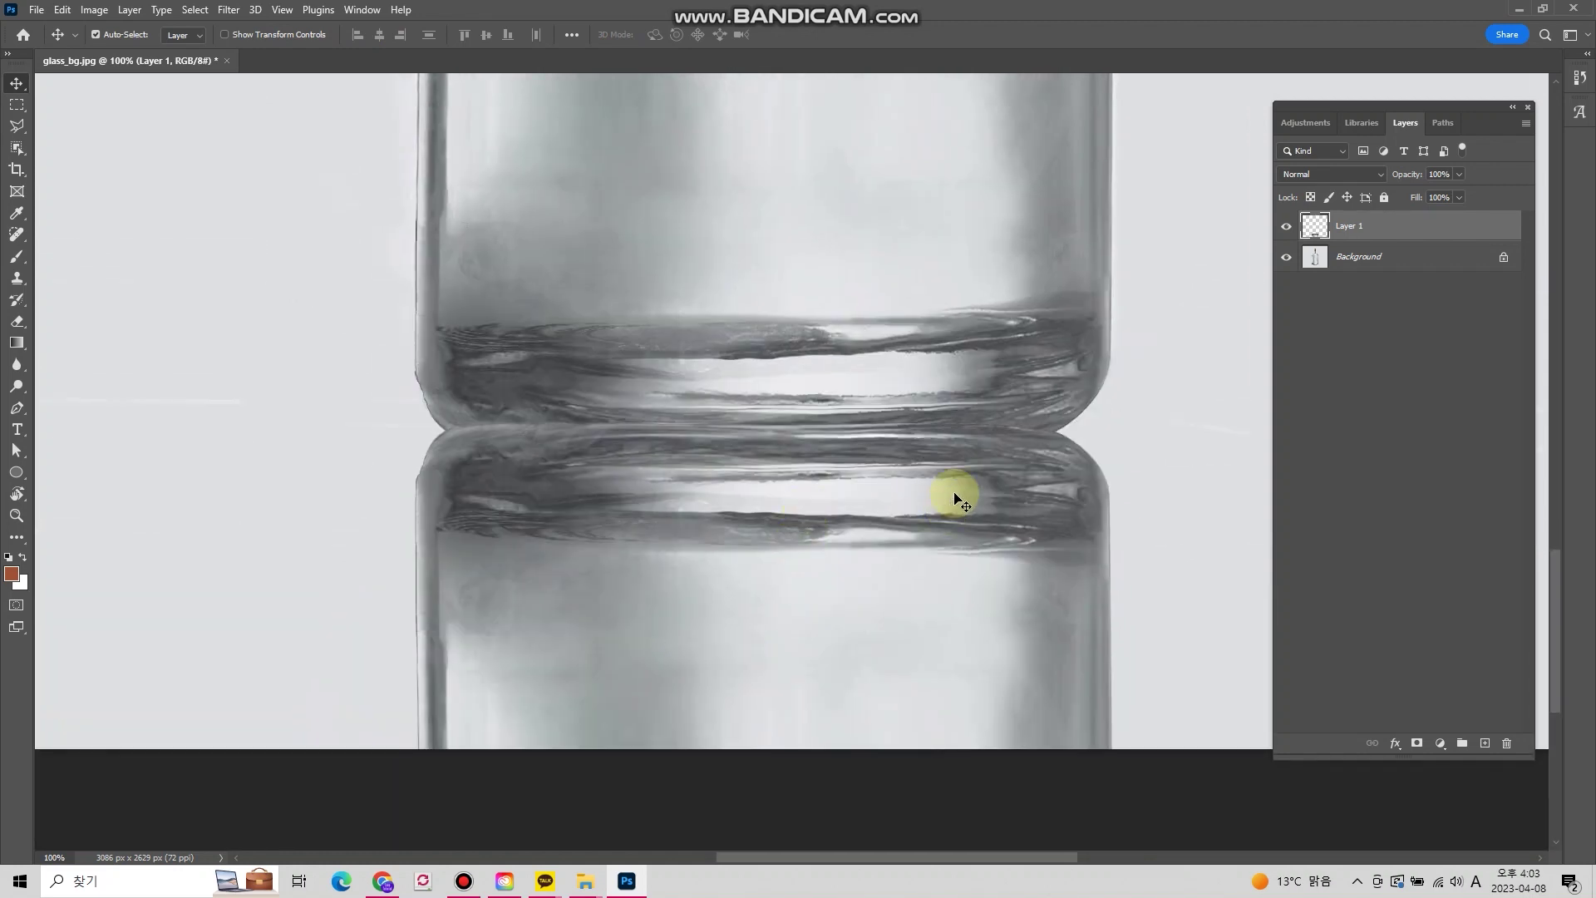
Step: Set Layer 1's blend mode to Multiply and add a layer mask
{"action": "left_click", "coordinate": [1335, 176]}
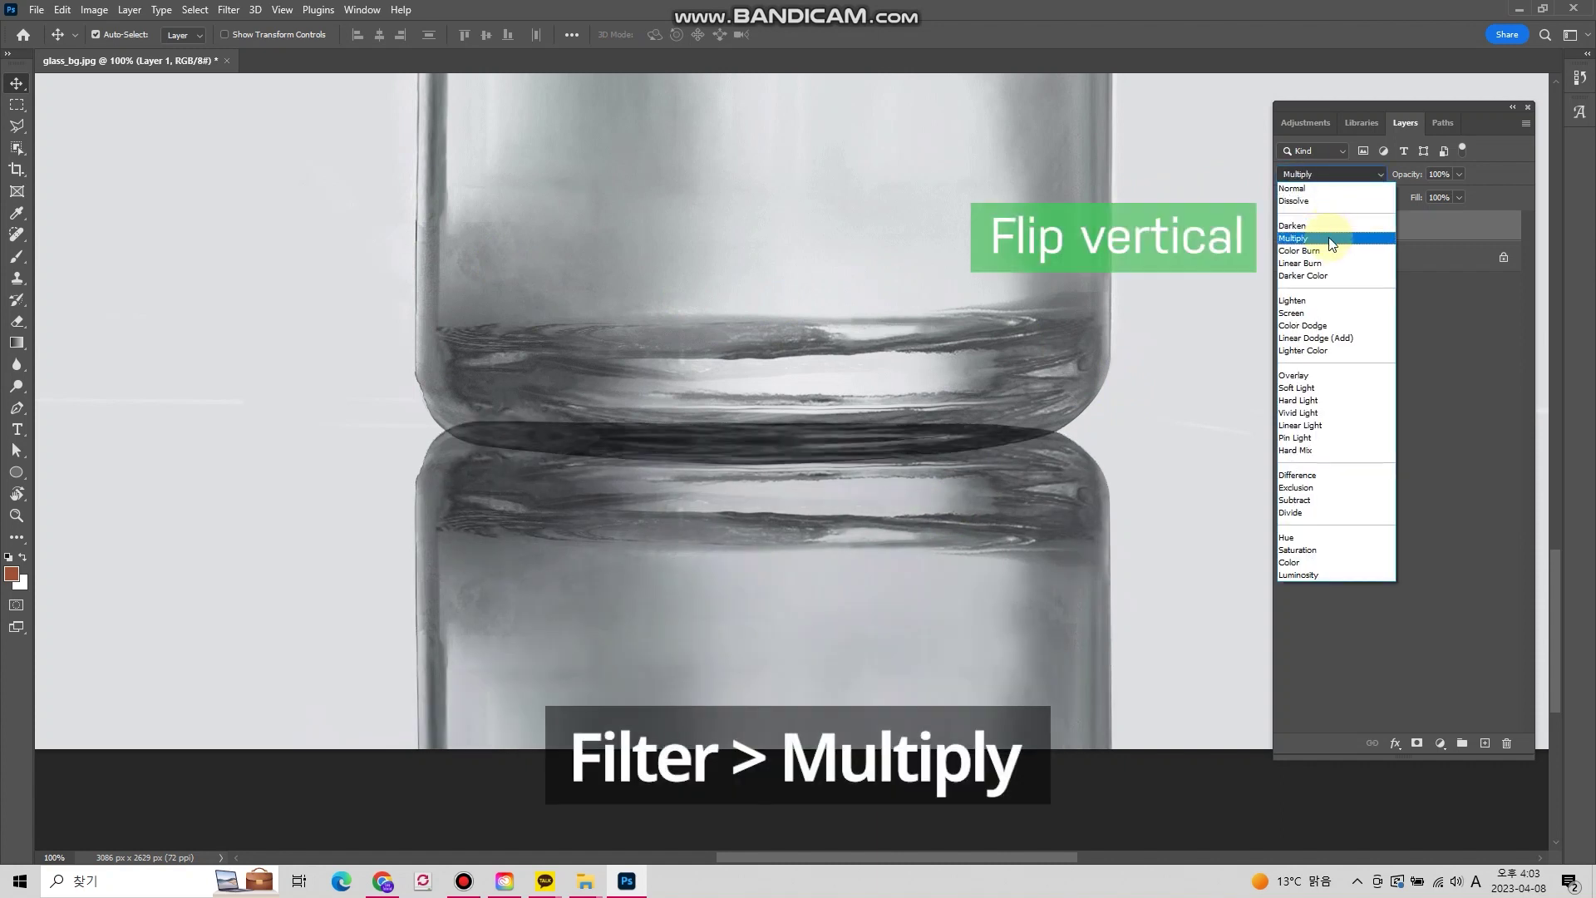
{"action": "left_click", "coordinate": [1332, 239]}
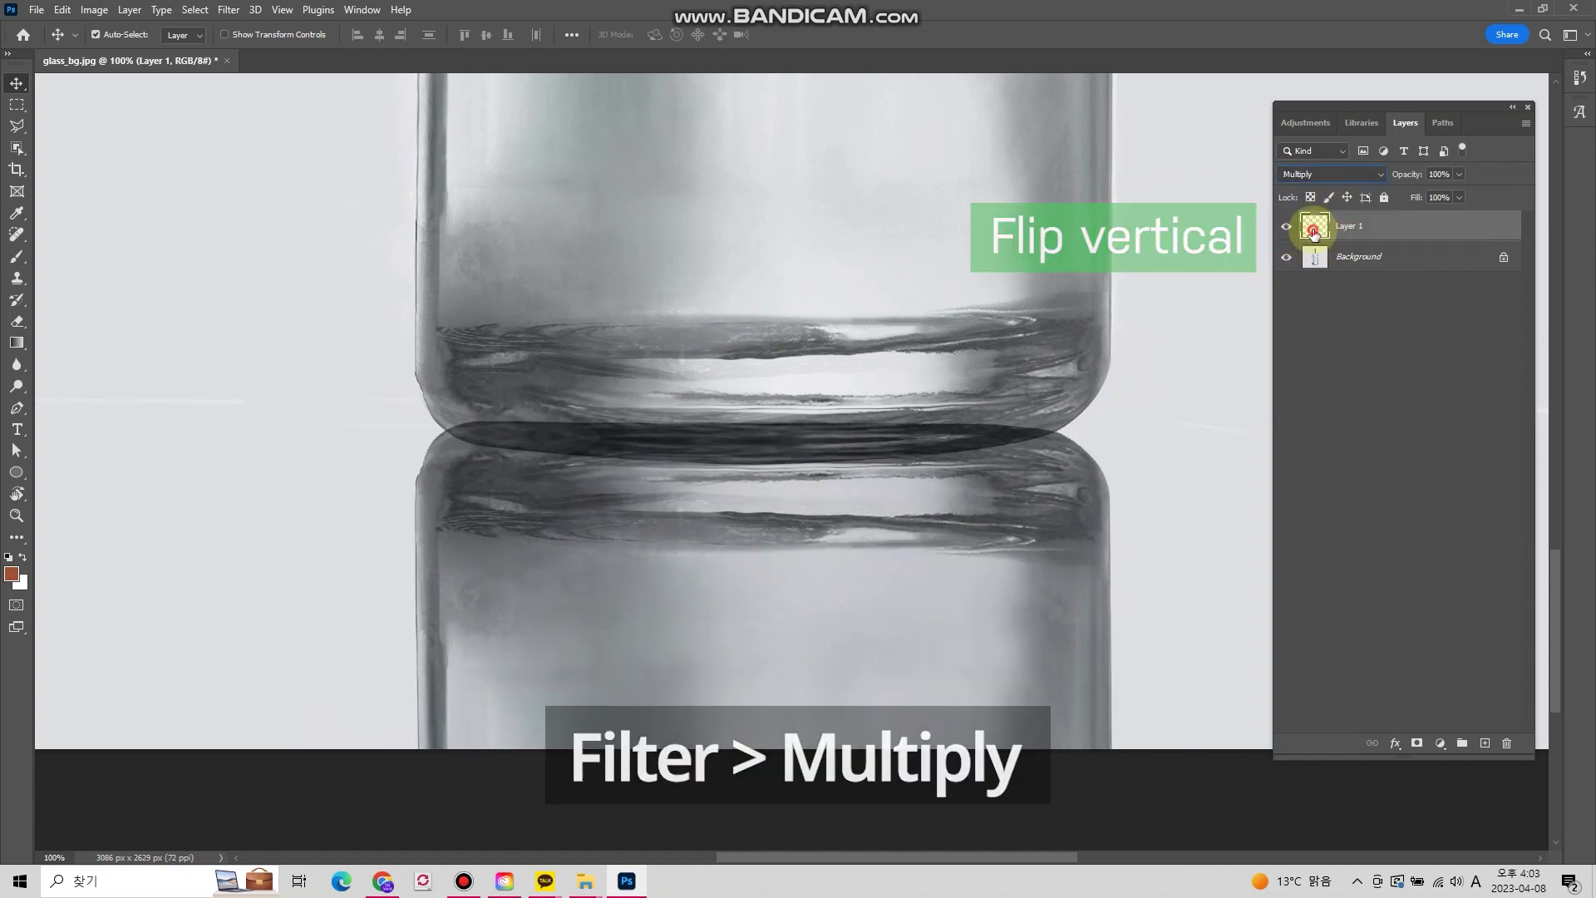
{"action": "left_click", "coordinate": [1418, 746]}
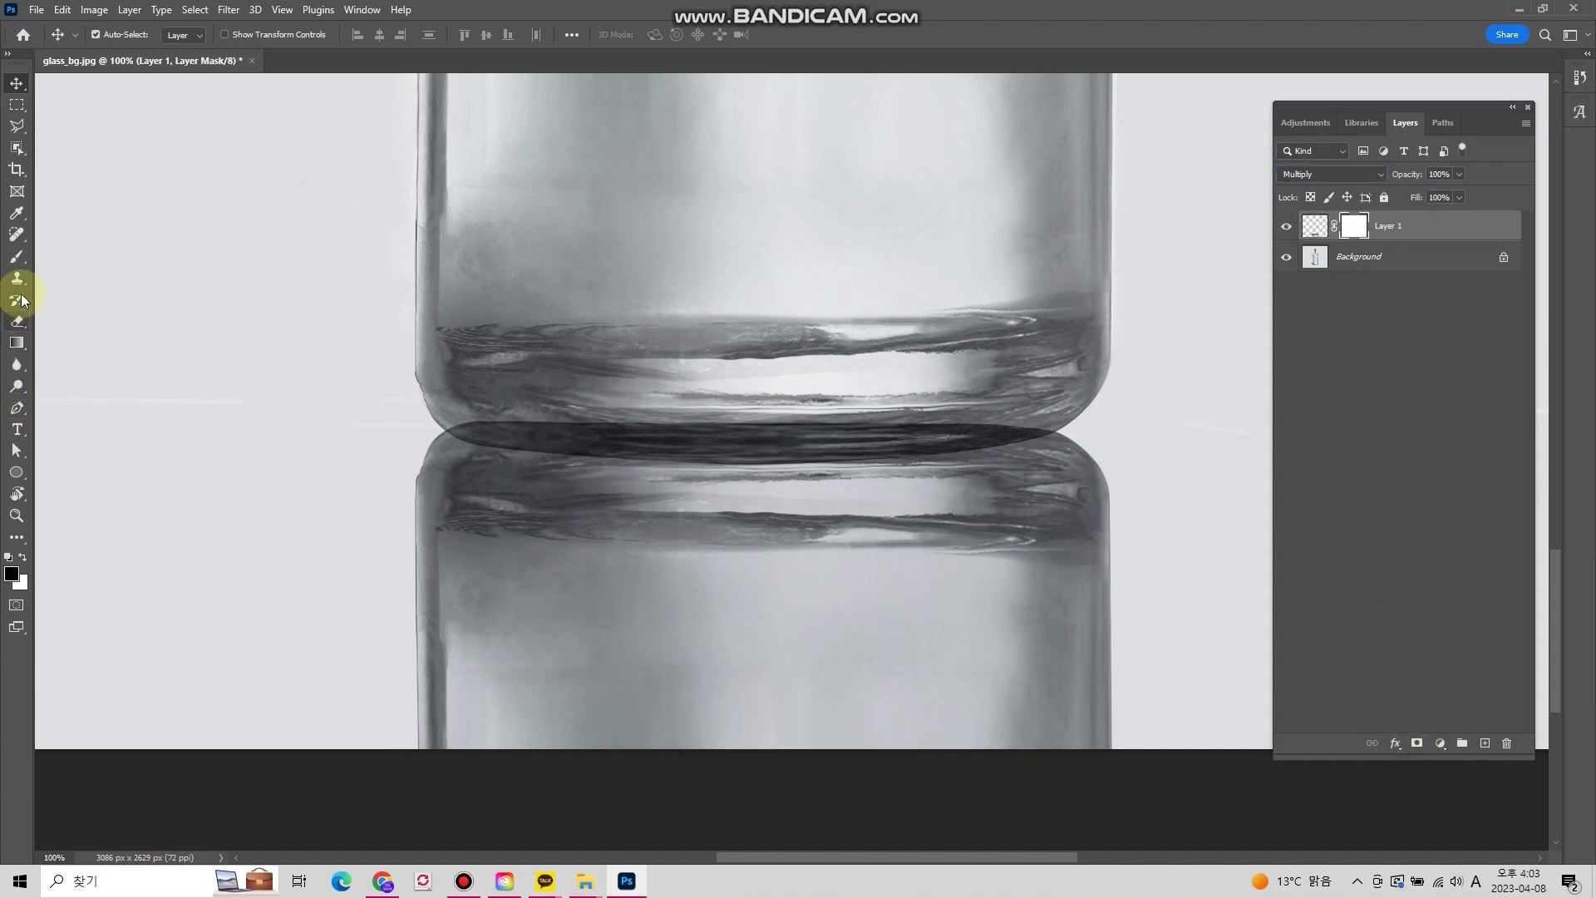
Step: Paint white at 37% brush opacity along the seam between bottle and reflection
{"action": "left_click", "coordinate": [16, 256]}
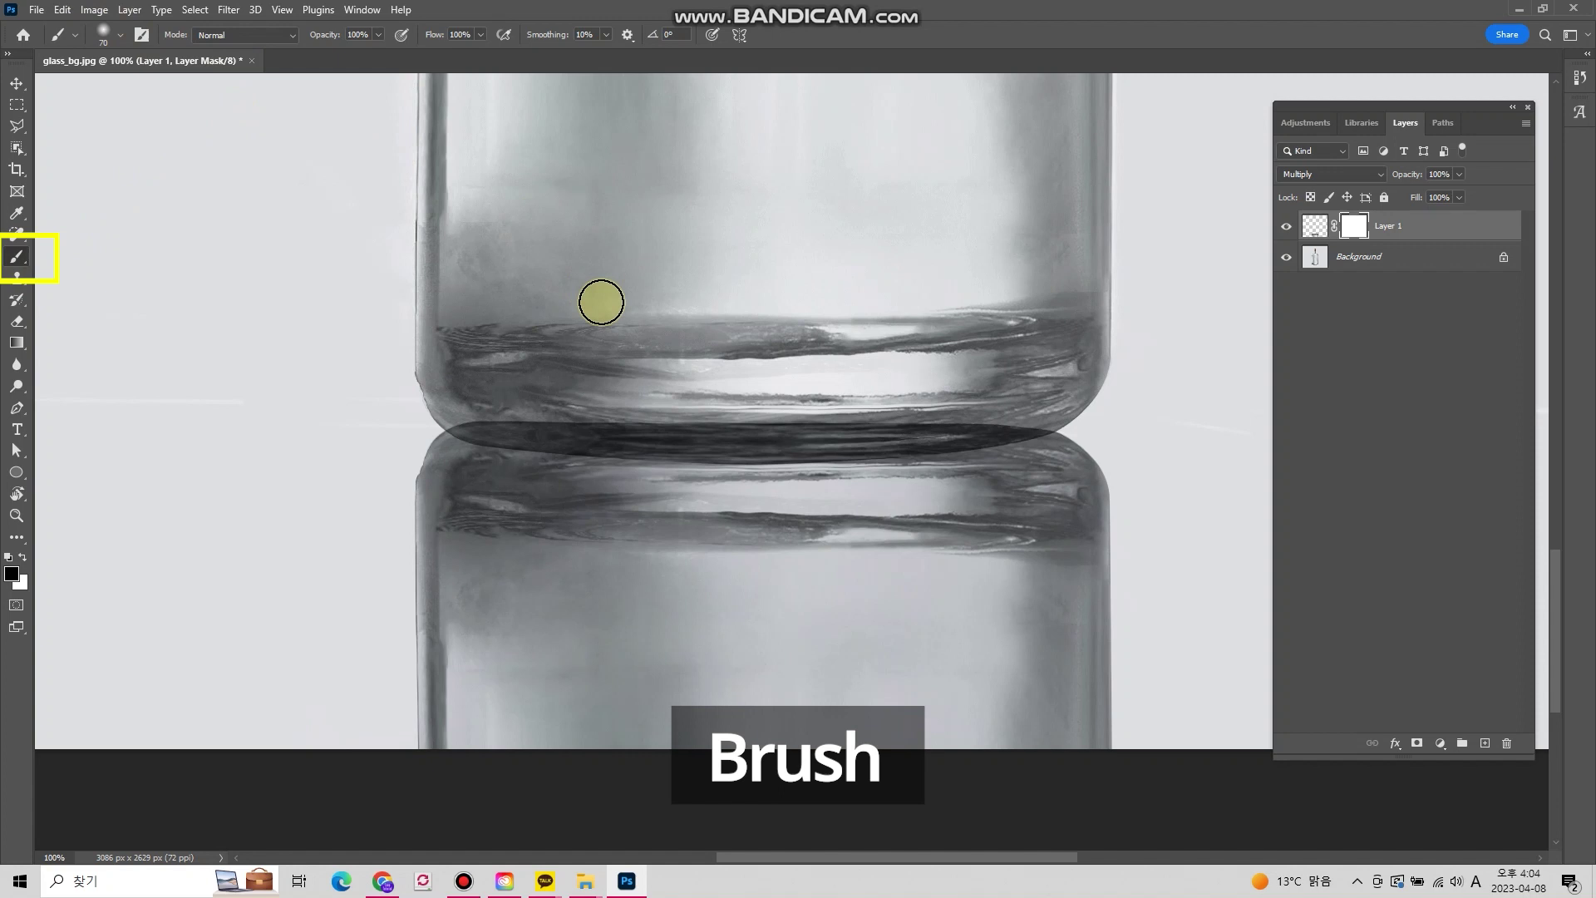
{"action": "mouse_move", "coordinate": [459, 405]}
{"action": "left_mouse_down"}
{"action": "mouse_move", "coordinate": [780, 427]}
{"action": "mouse_move", "coordinate": [974, 406]}
{"action": "mouse_move", "coordinate": [890, 424]}
{"action": "mouse_move", "coordinate": [930, 431]}
{"action": "mouse_move", "coordinate": [1023, 403]}
{"action": "mouse_move", "coordinate": [1020, 425]}
{"action": "mouse_move", "coordinate": [1040, 399]}
{"action": "mouse_move", "coordinate": [1036, 413]}
{"action": "left_mouse_up"}
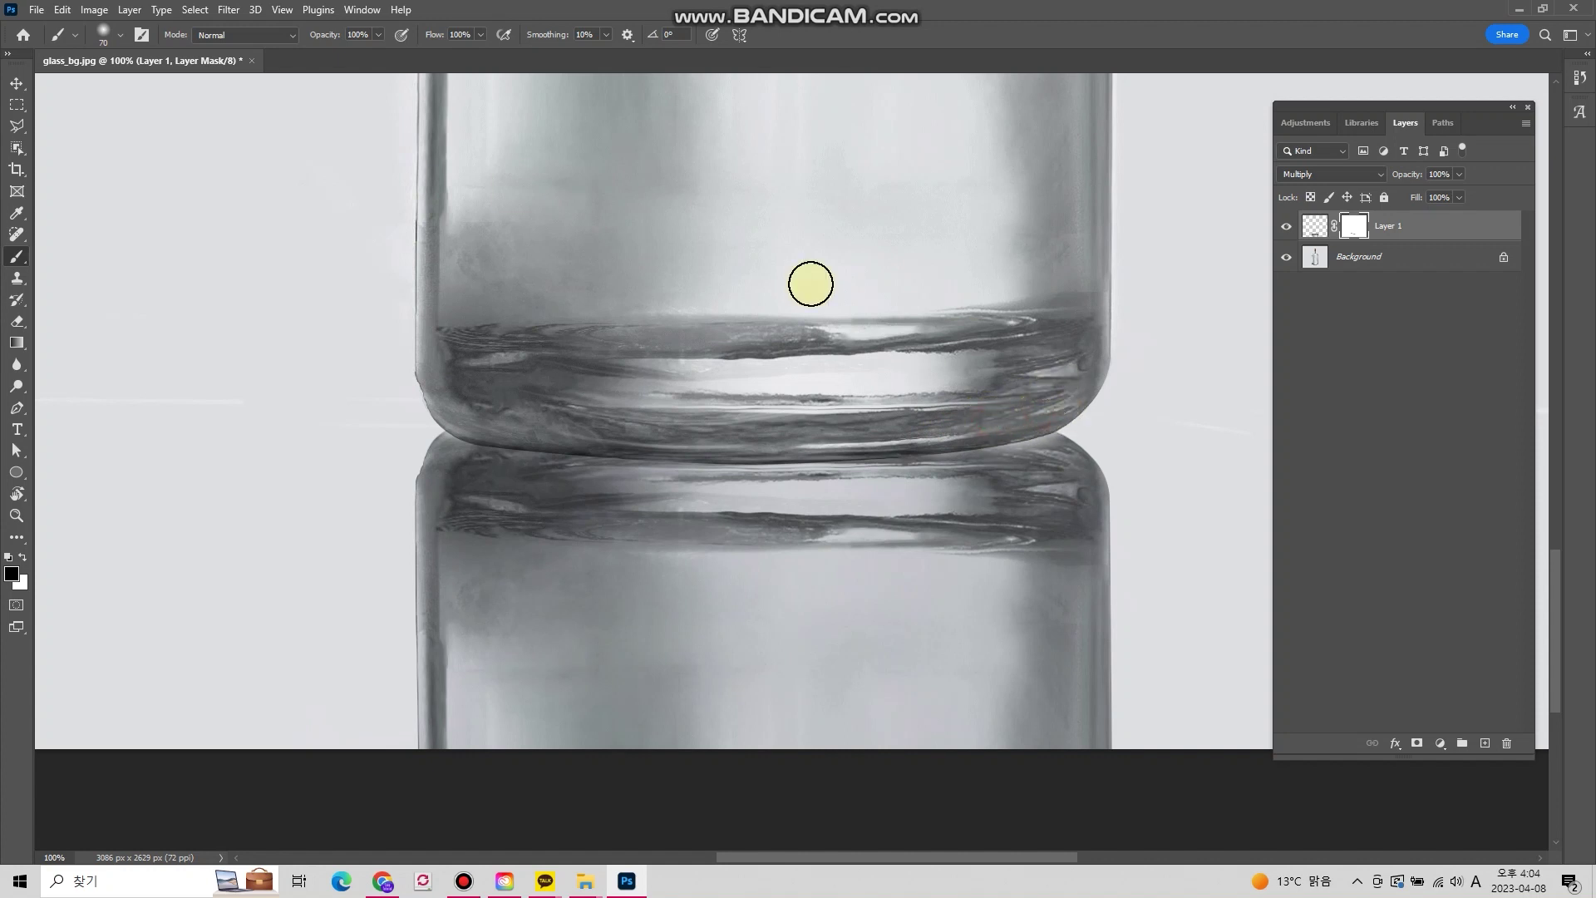
{"action": "left_click", "coordinate": [376, 34]}
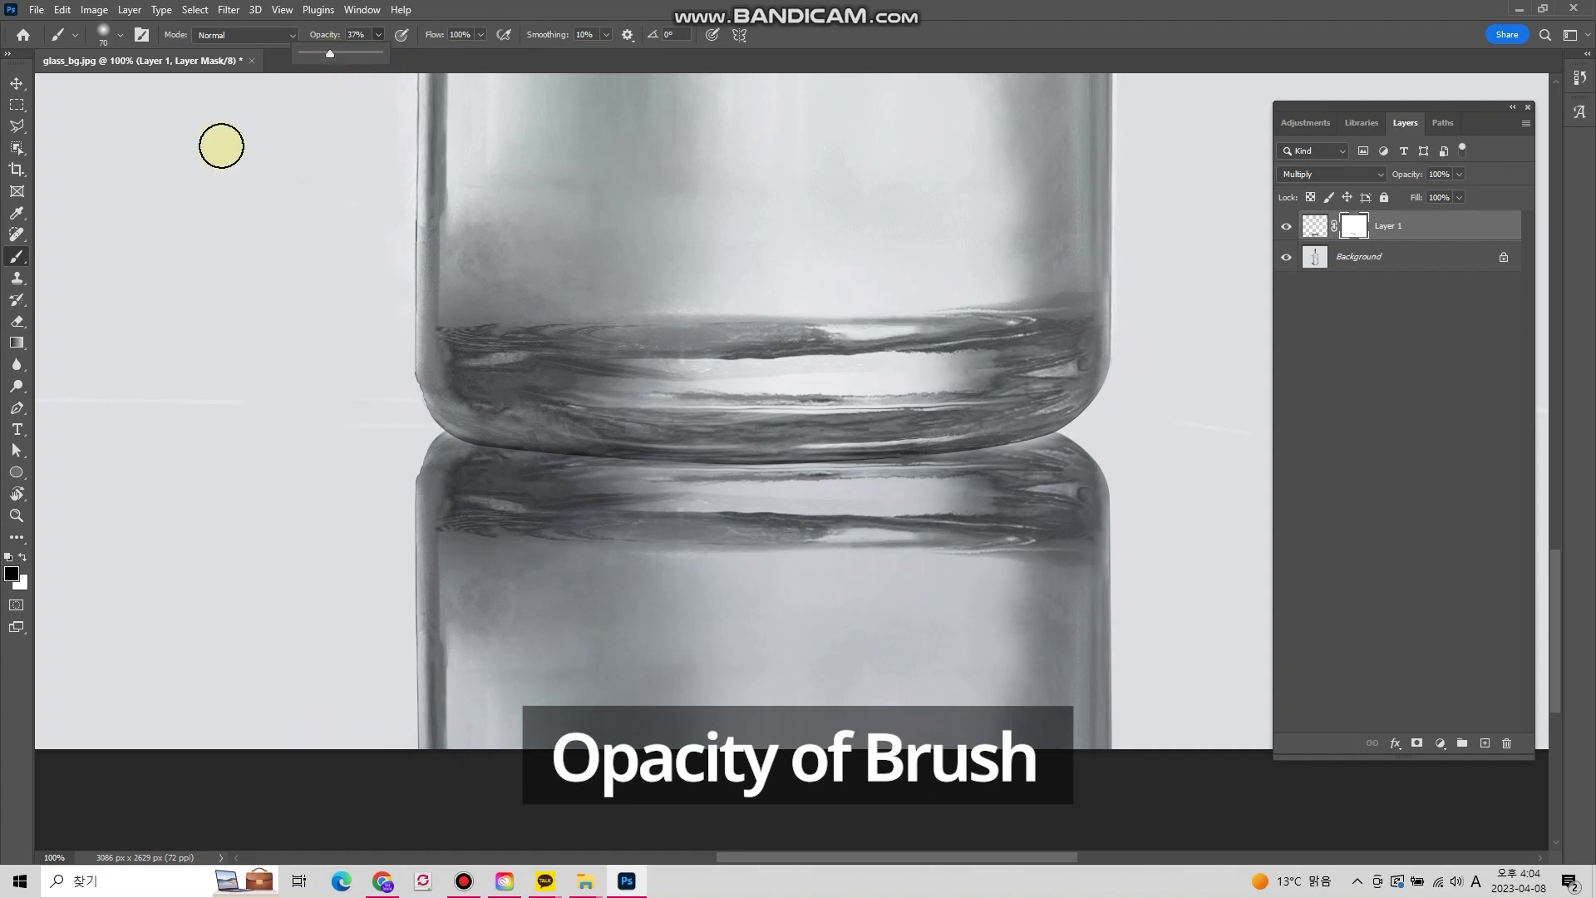
{"action": "left_click", "coordinate": [22, 559]}
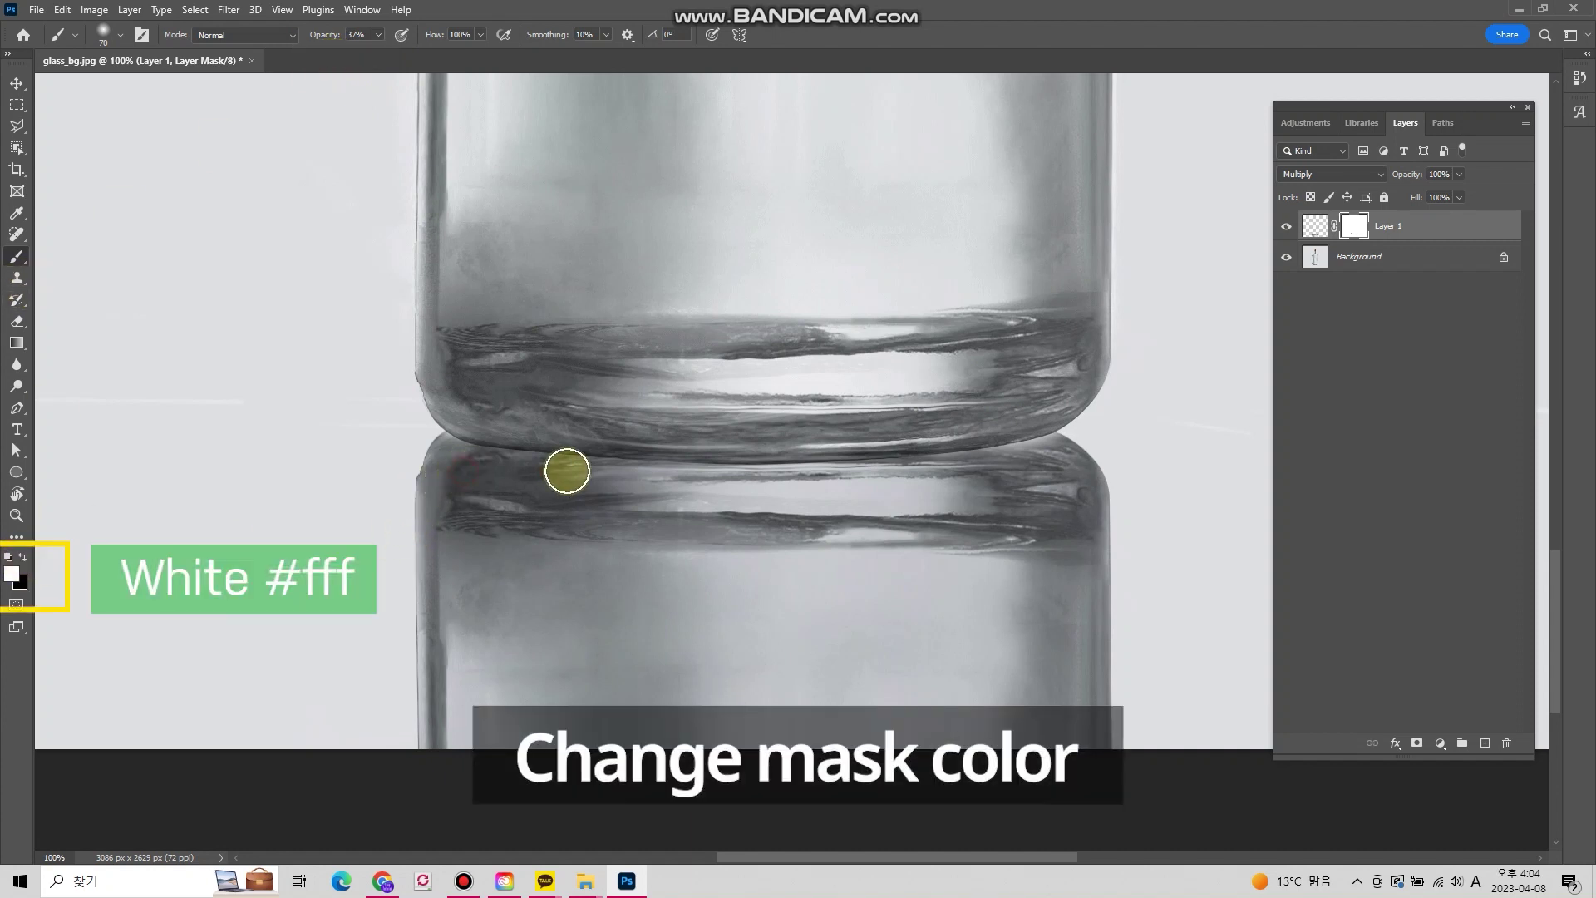
{"action": "left_click_drag", "start_coordinate": [430, 449], "coordinate": [456, 471]}
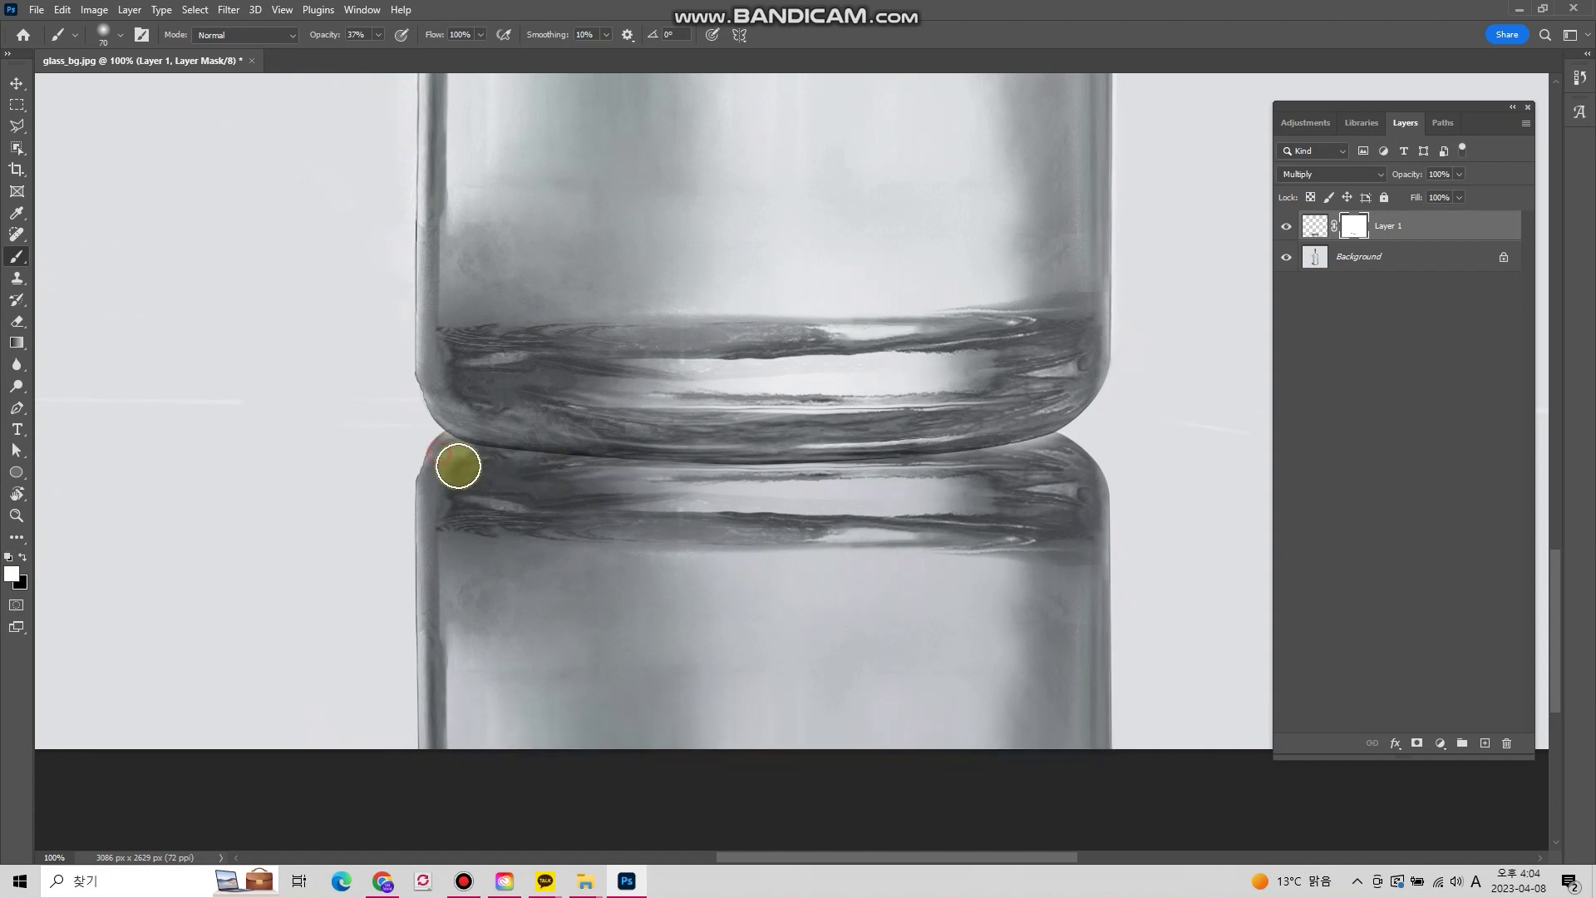
{"action": "mouse_move", "coordinate": [680, 487]}
{"action": "left_mouse_down"}
{"action": "mouse_move", "coordinate": [1026, 474]}
{"action": "mouse_move", "coordinate": [1091, 450]}
{"action": "left_mouse_up"}
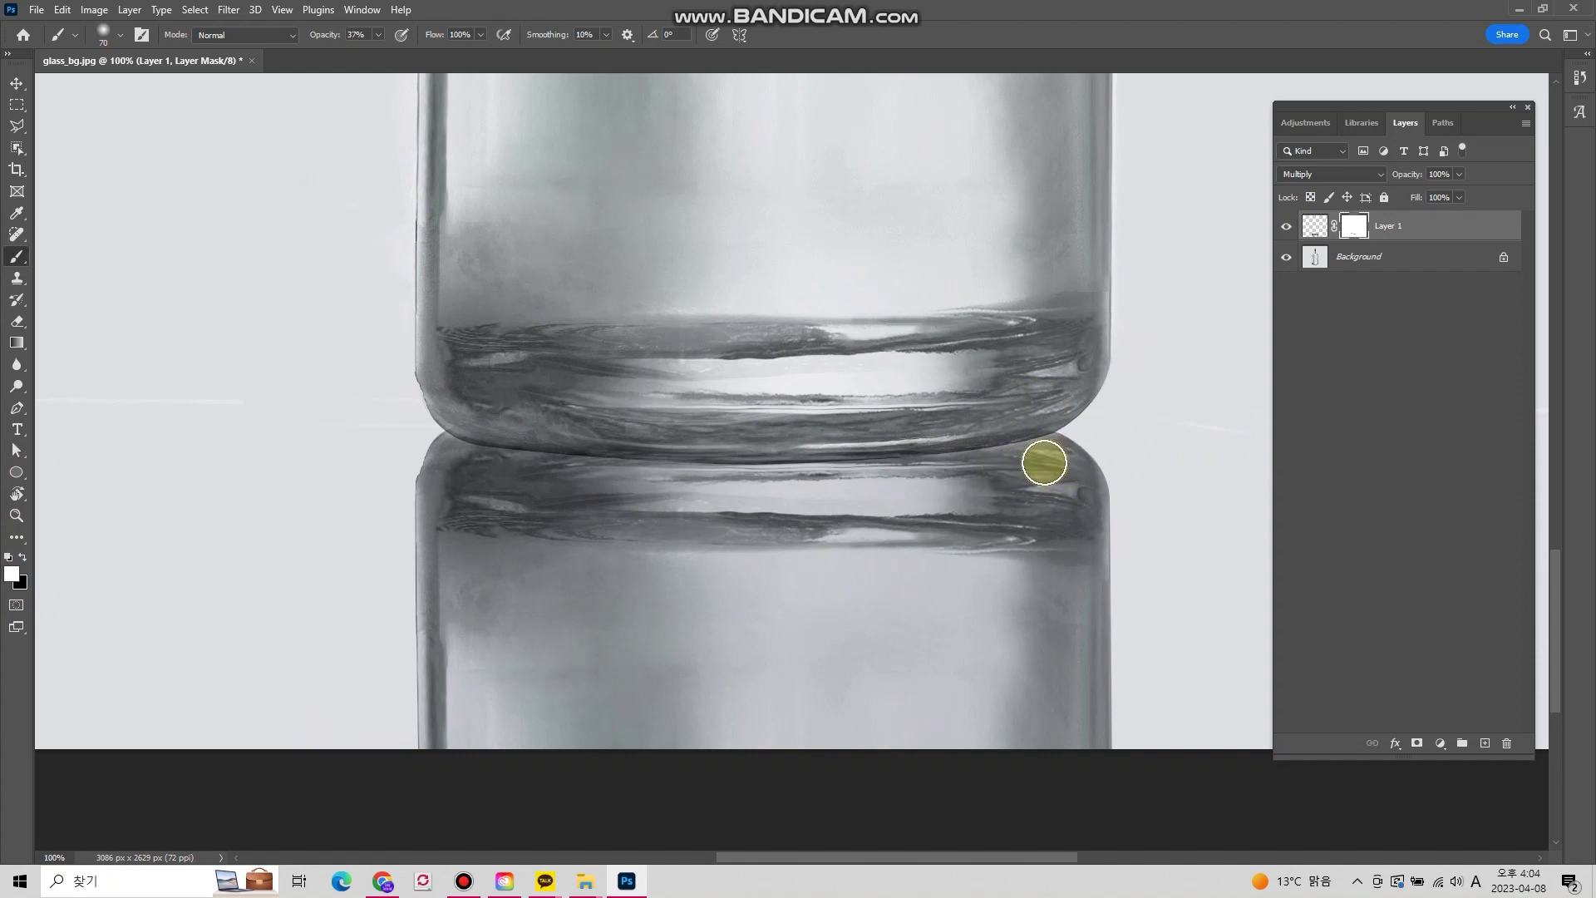
{"action": "left_click", "coordinate": [16, 83]}
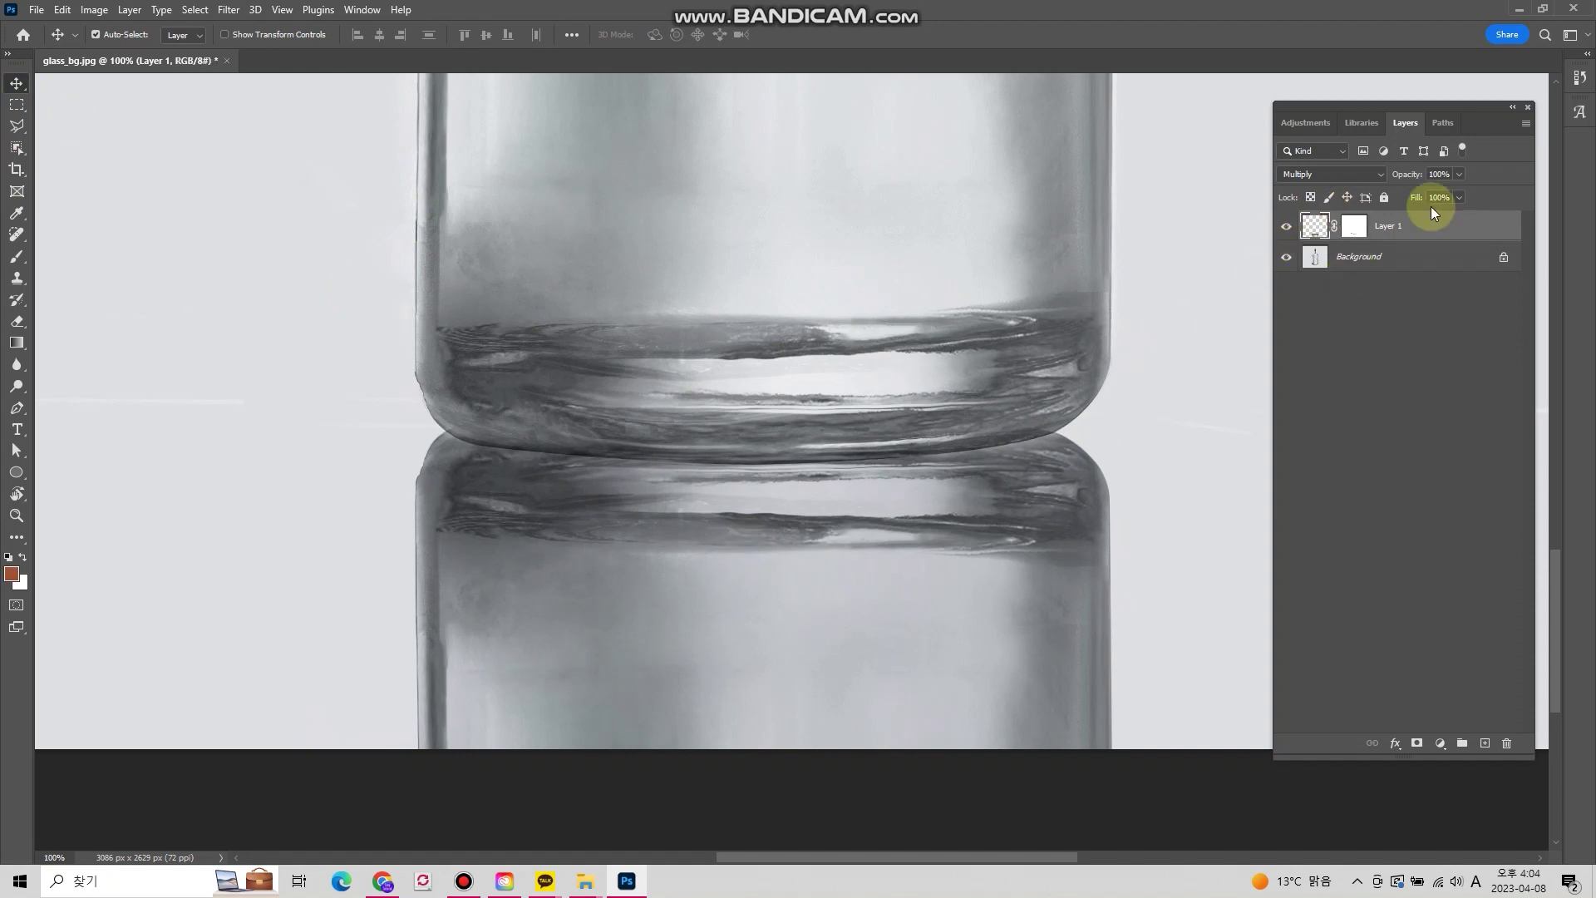
Step: Drag a vertical black-to-white gradient on Layer 1's mask so the reflection fades downward
{"action": "left_click", "coordinate": [17, 343]}
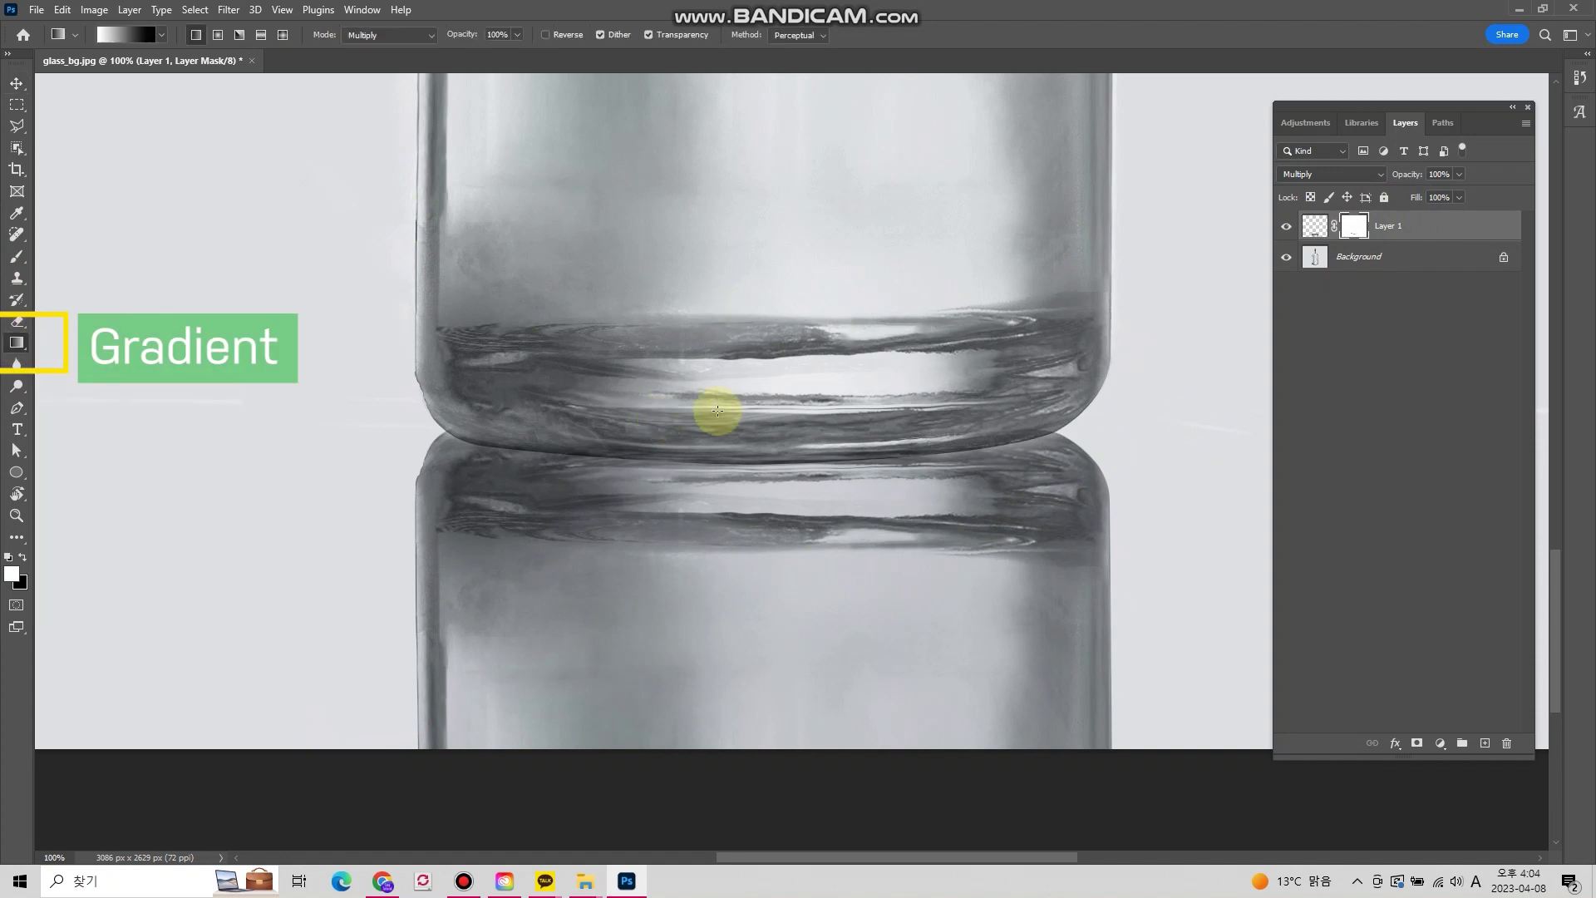
{"action": "left_click_drag", "start_coordinate": [732, 444], "coordinate": [754, 786]}
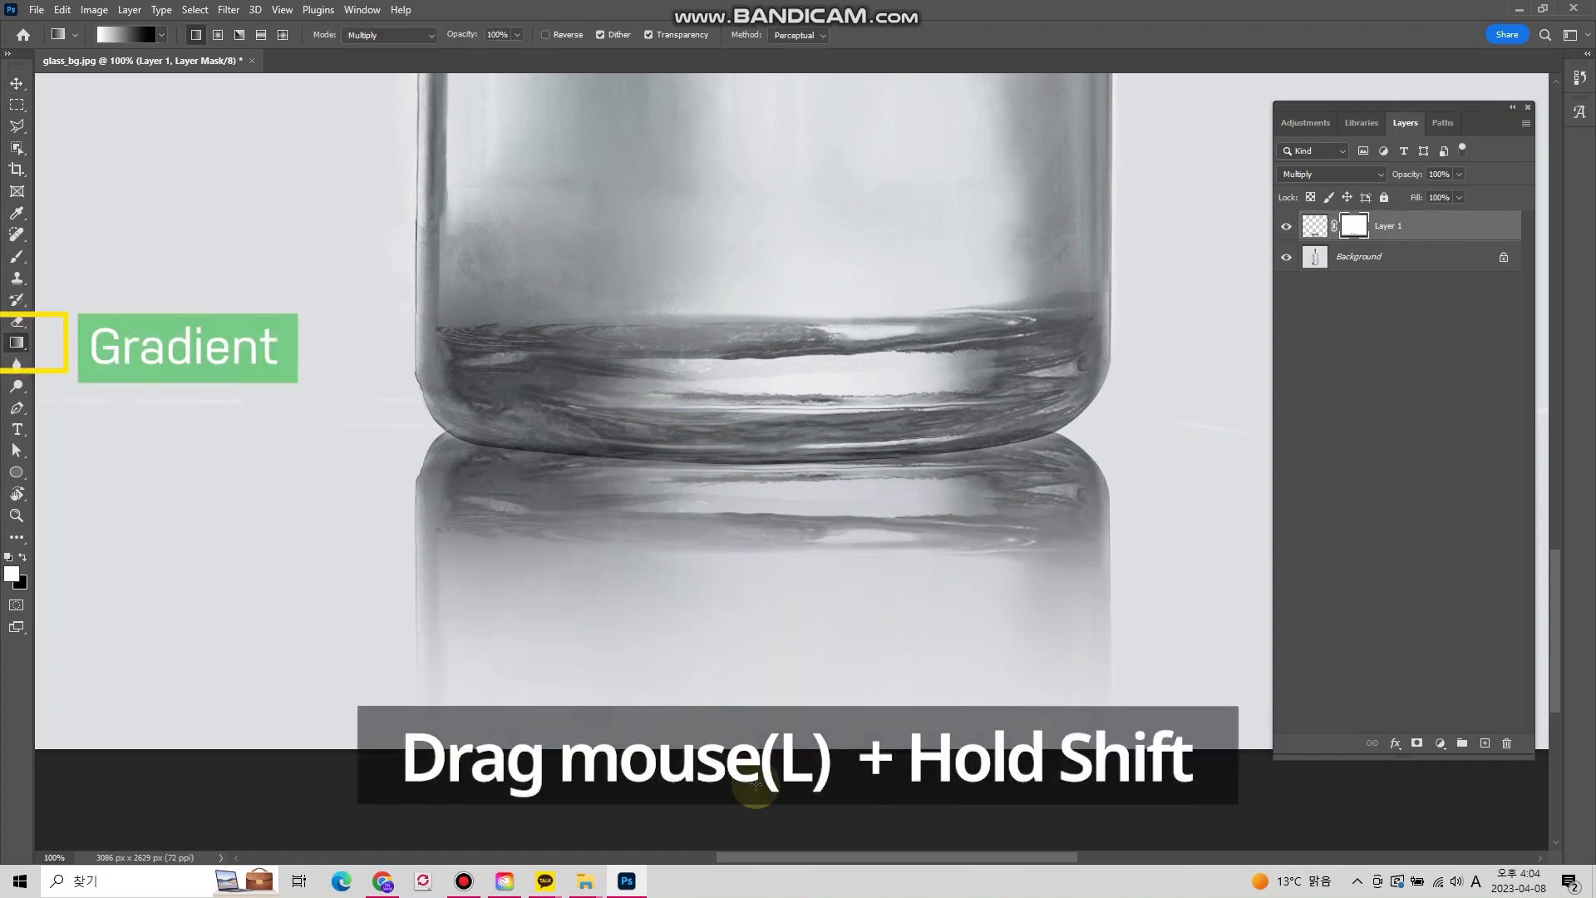
{"action": "left_click", "coordinate": [17, 83]}
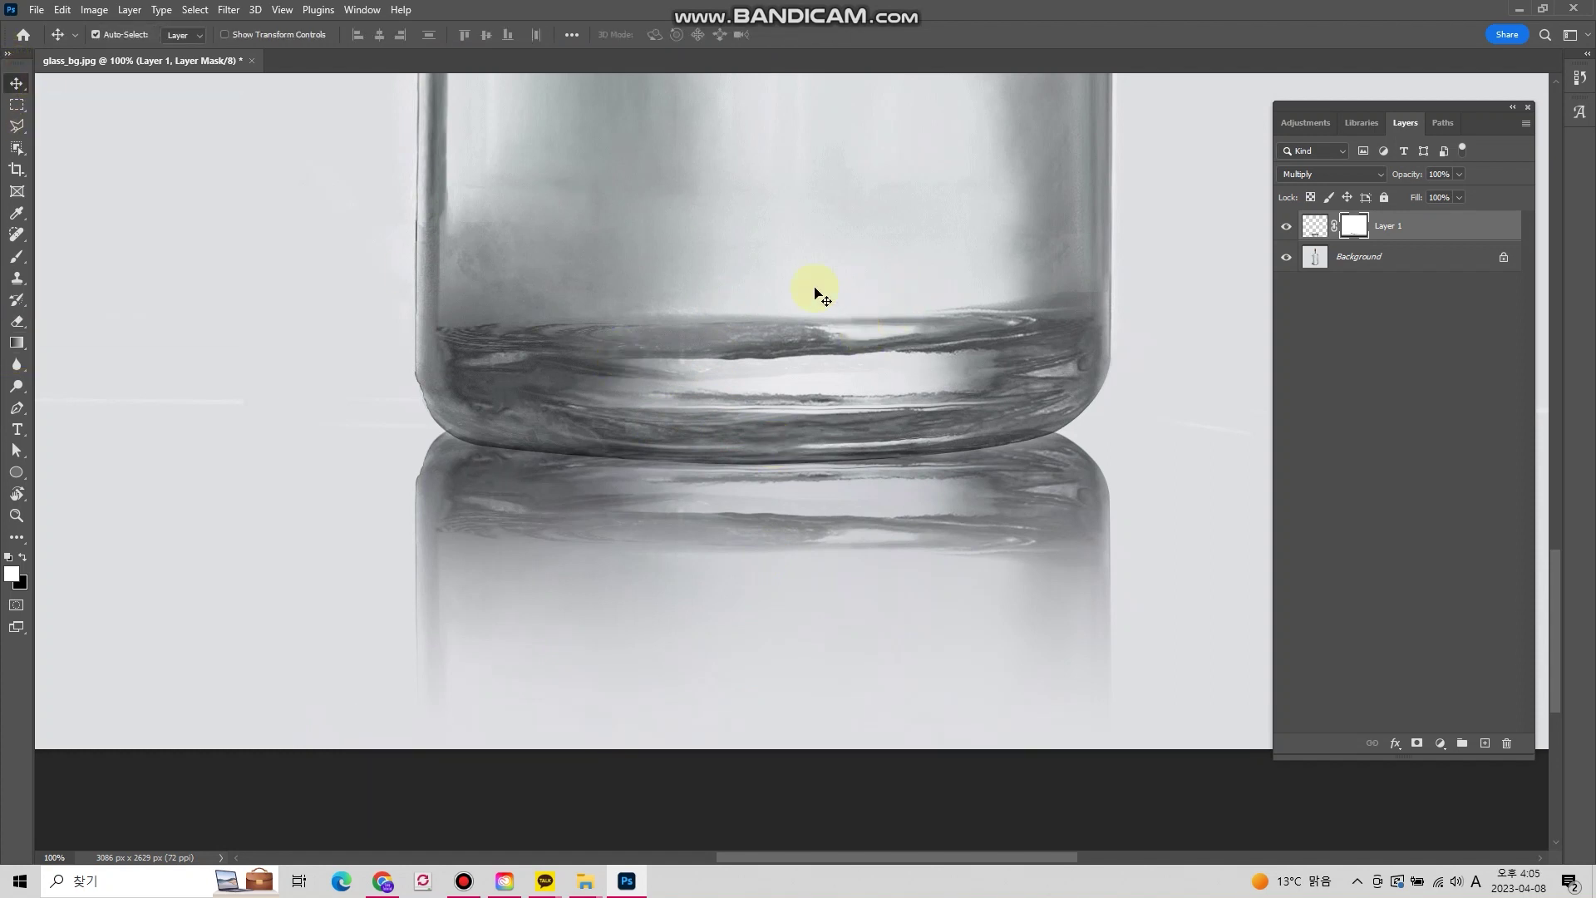
Step: With Layer 1's image thumbnail targeted, set the reflection layer's opacity to 82%
{"action": "left_click", "coordinate": [716, 242], "text": "ctrl+alt"}
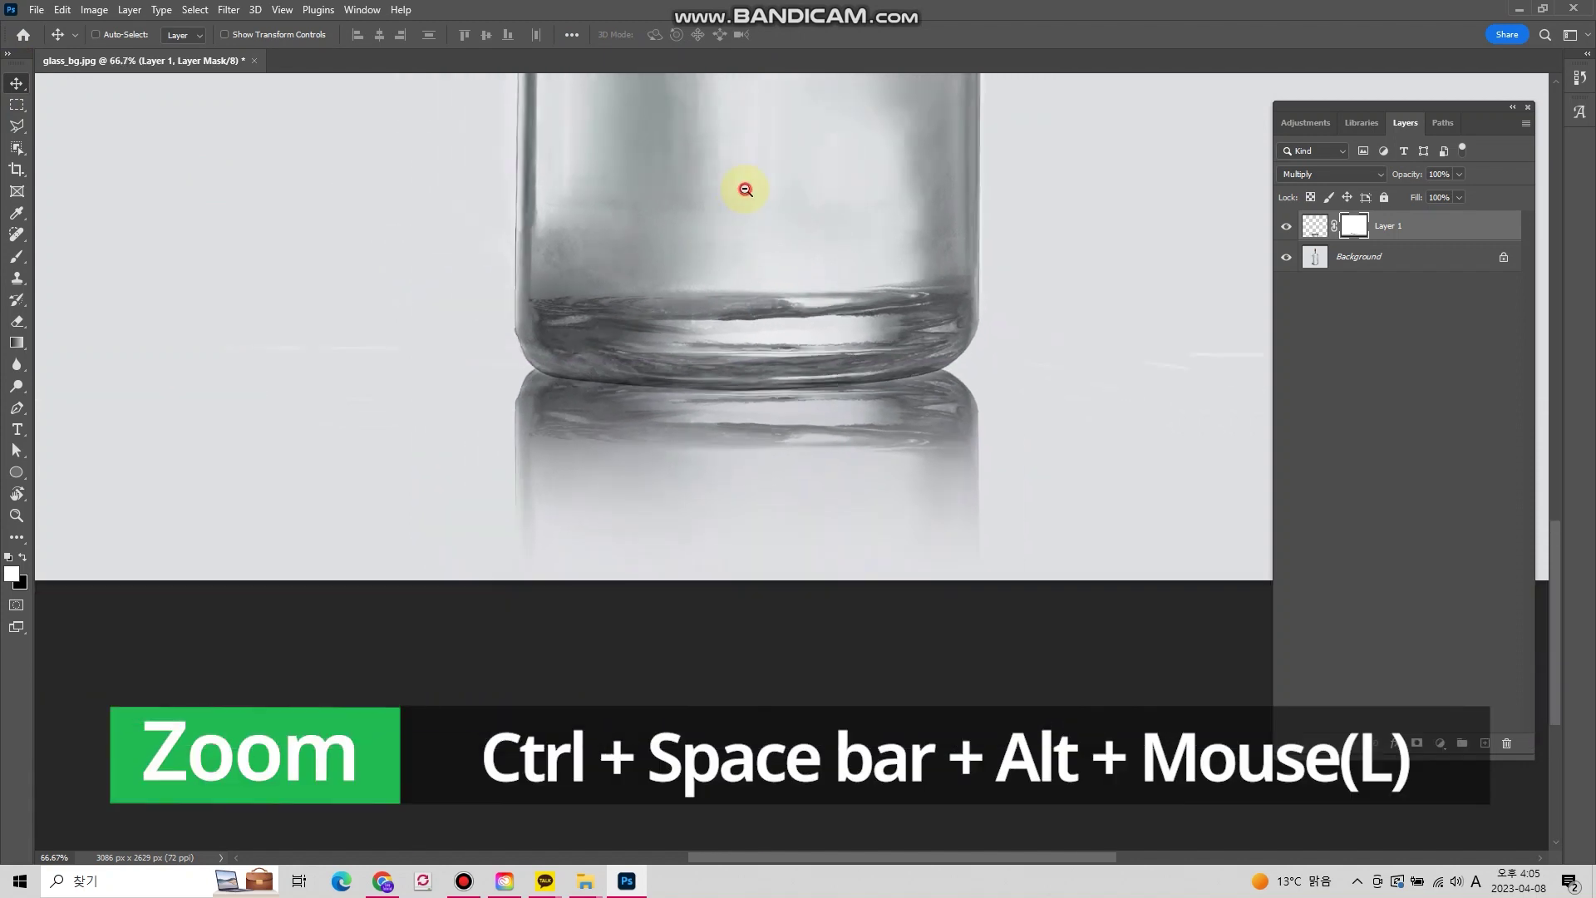
{"action": "left_click", "coordinate": [745, 186], "text": "ctrl+alt"}
{"action": "mouse_move", "coordinate": [744, 153]}
{"action": "left_mouse_down"}
{"action": "mouse_move", "coordinate": [785, 577]}
{"action": "mouse_move", "coordinate": [748, 592]}
{"action": "left_mouse_up"}
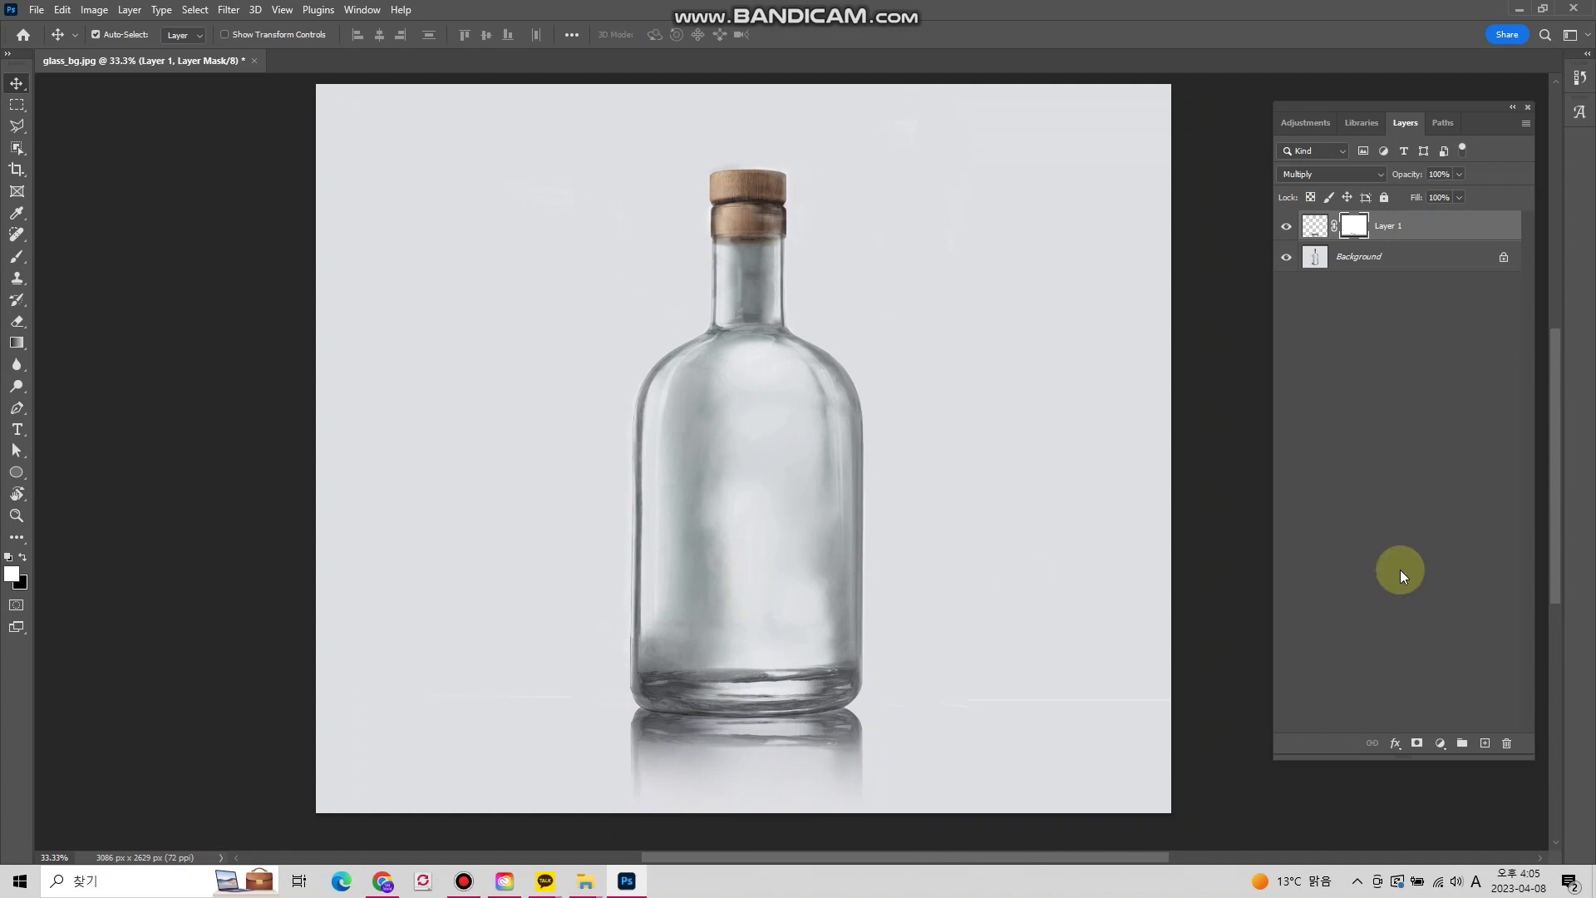
{"action": "left_click", "coordinate": [1311, 226]}
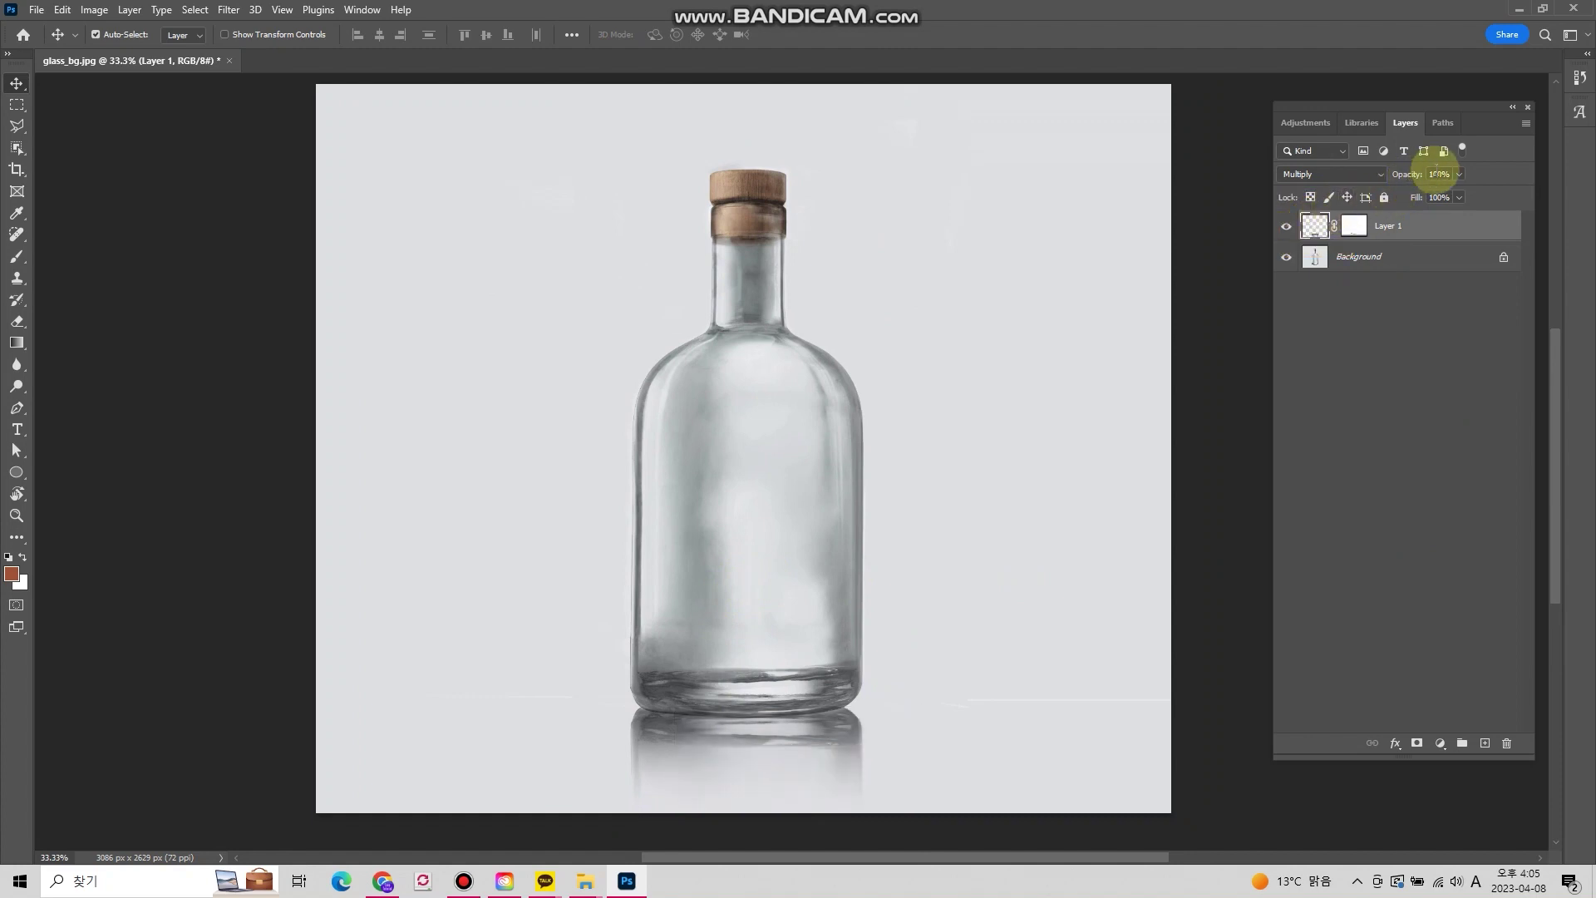
{"action": "left_click", "coordinate": [1458, 173]}
{"action": "mouse_move", "coordinate": [1447, 196]}
{"action": "left_mouse_down"}
{"action": "mouse_move", "coordinate": [1373, 197]}
{"action": "mouse_move", "coordinate": [1445, 196]}
{"action": "left_mouse_up"}
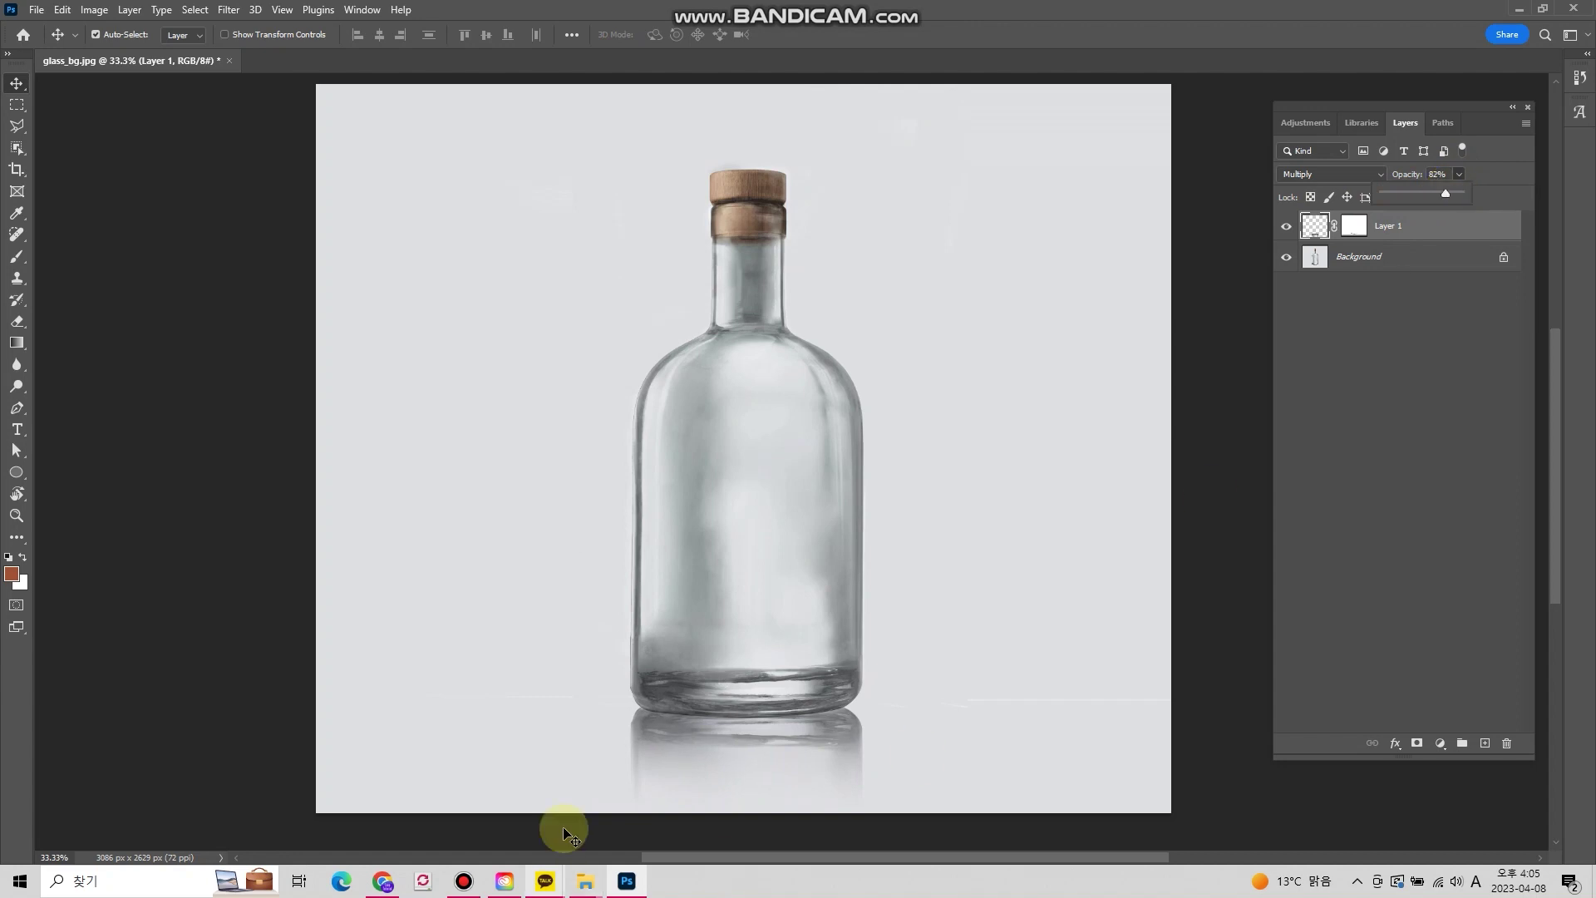
{"action": "left_click", "coordinate": [718, 753]}
{"action": "left_click", "coordinate": [870, 761]}
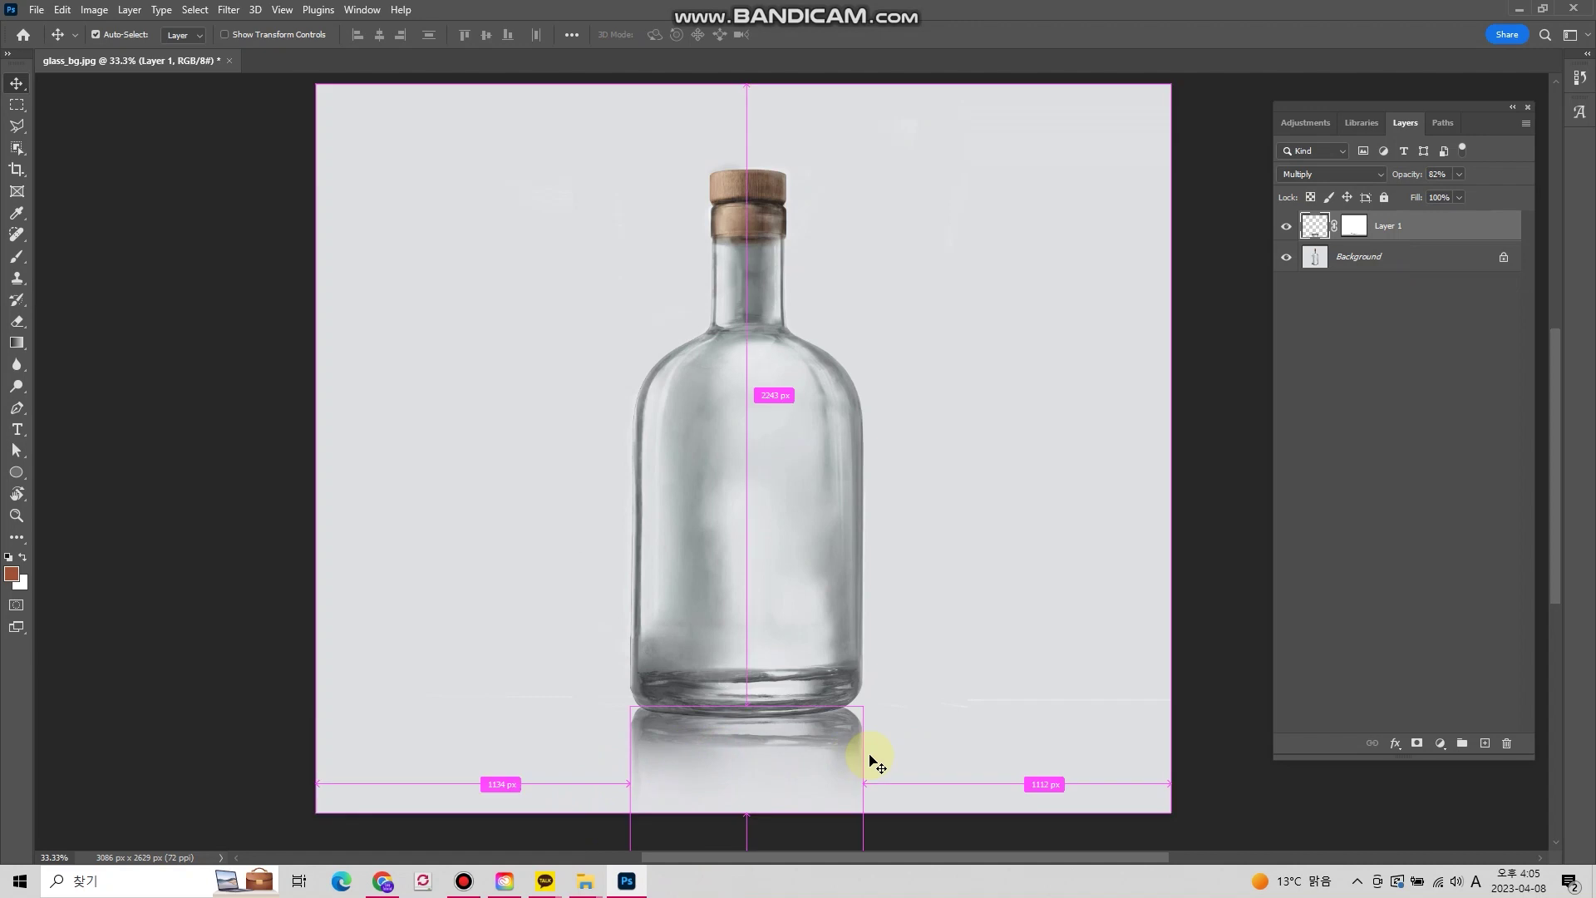